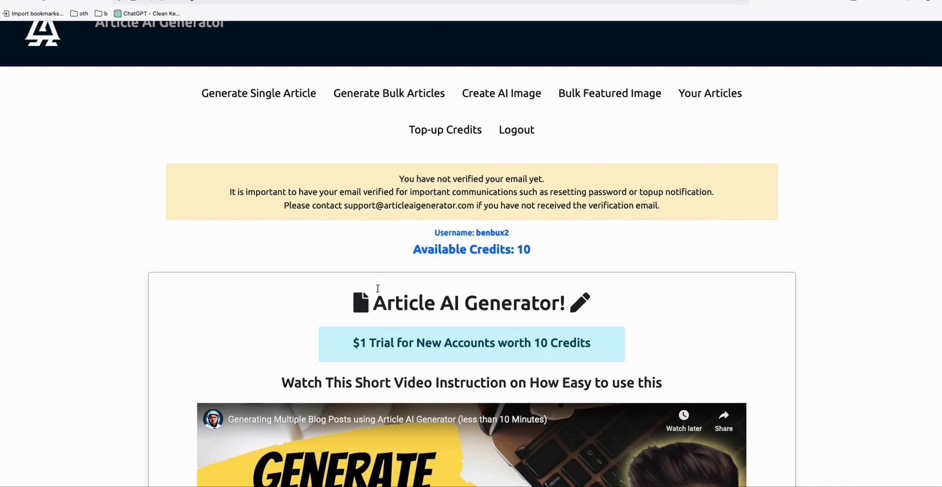
Open Bulk Featured Image from the top navigation and scroll through the loaded posts list.
scroll(211, 237, up, 1)
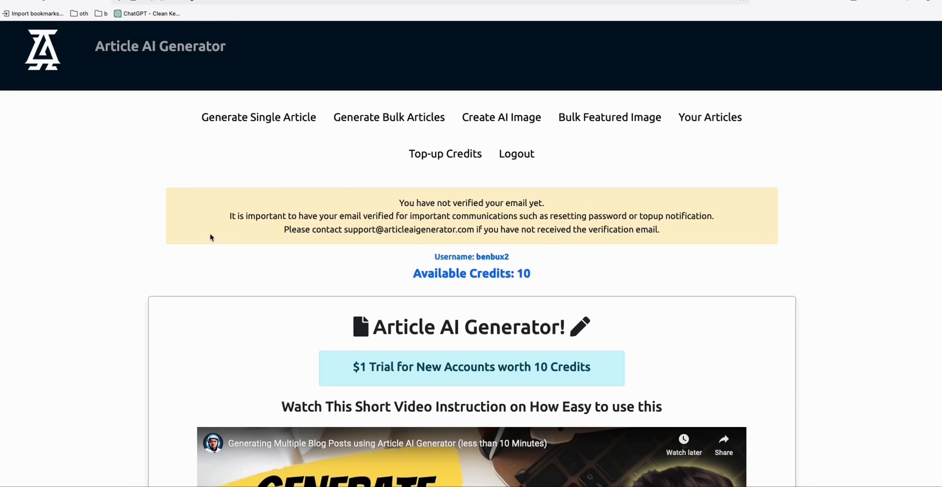
click(605, 137)
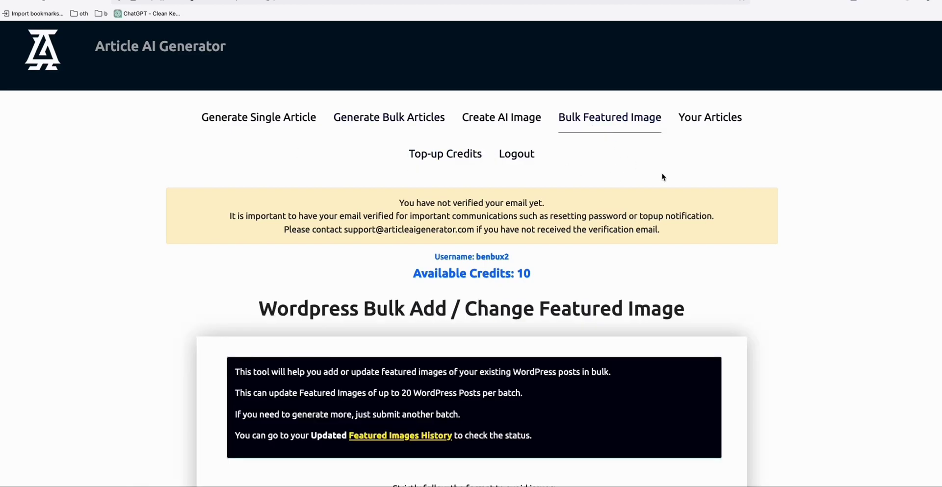
scroll(662, 177, down, 1)
scroll(672, 180, down, 1)
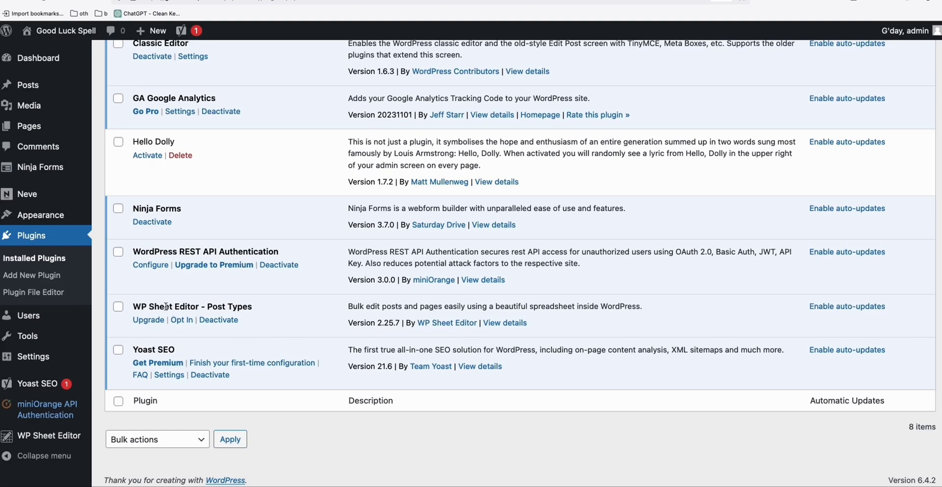
Scan the WP Sheet Editor posts table for posts missing featured images, then return to the generator.
triple_click(167, 306)
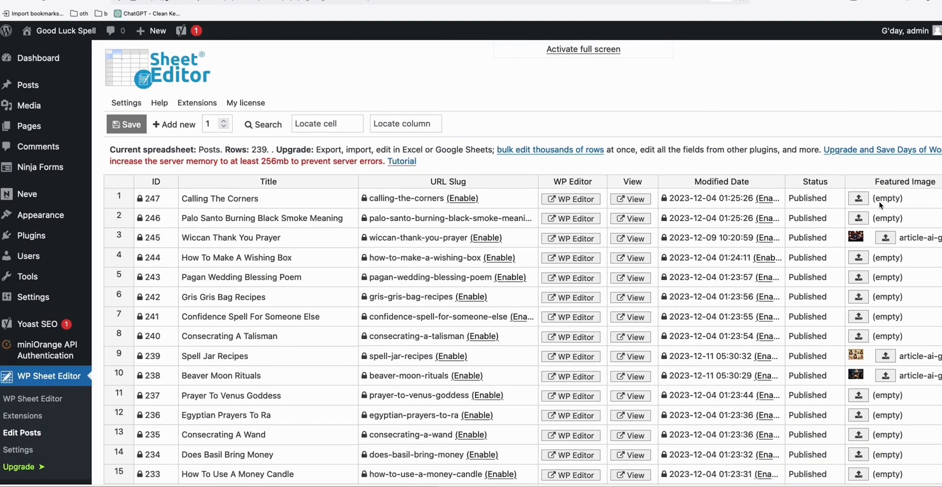
scroll(881, 208, down, 3)
scroll(879, 211, down, 2)
scroll(878, 212, down, 3)
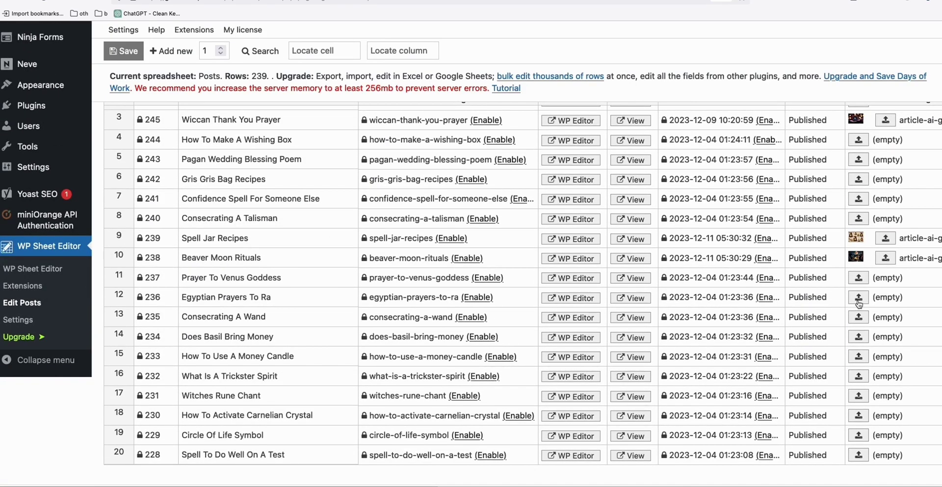
scroll(856, 307, down, 3)
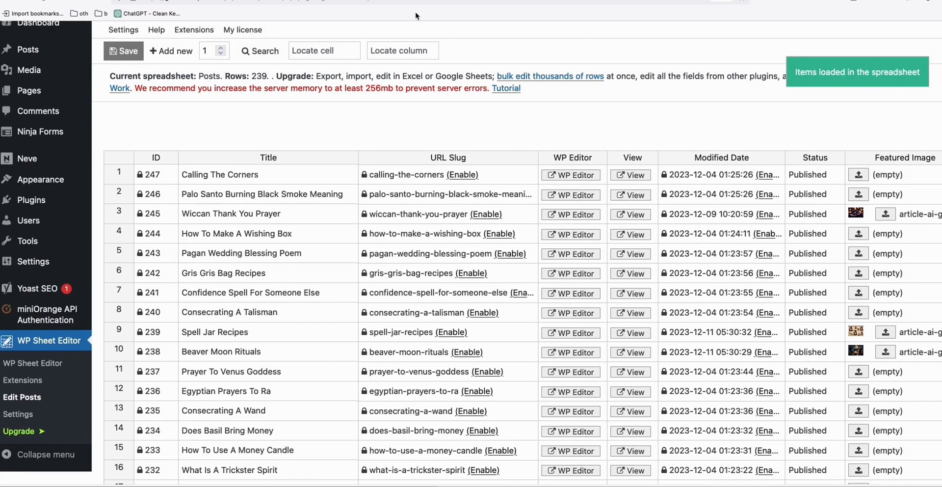
key(ctrl+Tab)
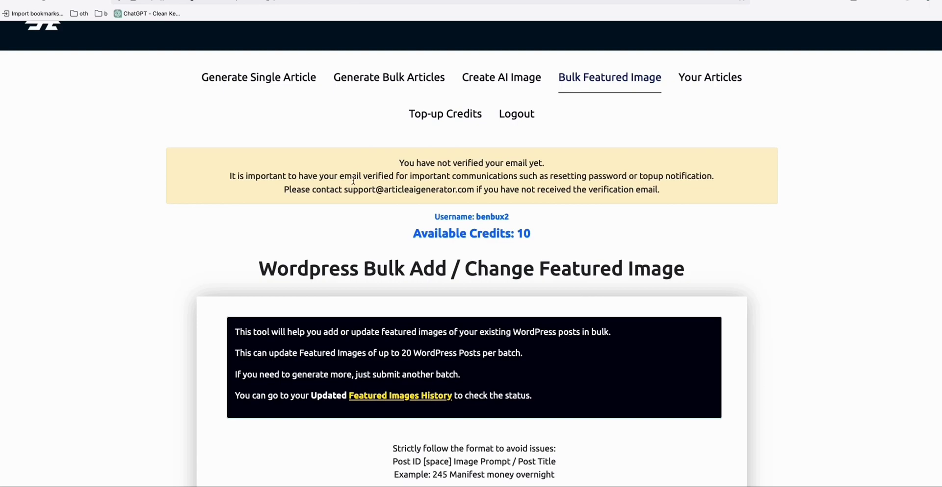
Inspect the prompt box's example 'Manifest money overnight' format, then return to the WordPress spreadsheet.
scroll(368, 192, down, 4)
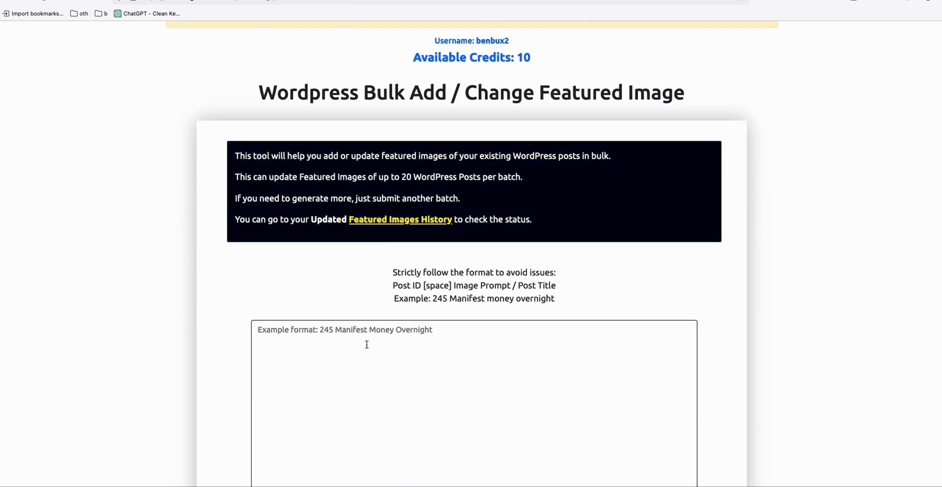
click(360, 372)
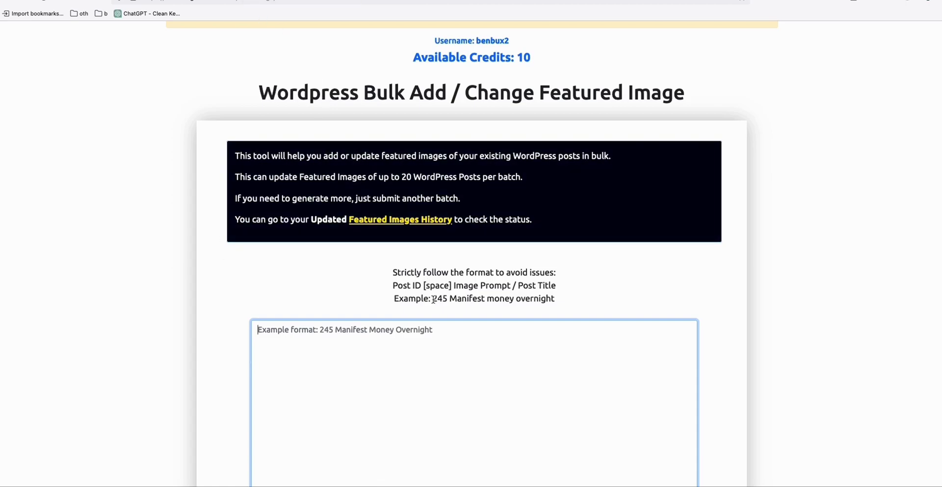
drag(432, 299, 557, 305)
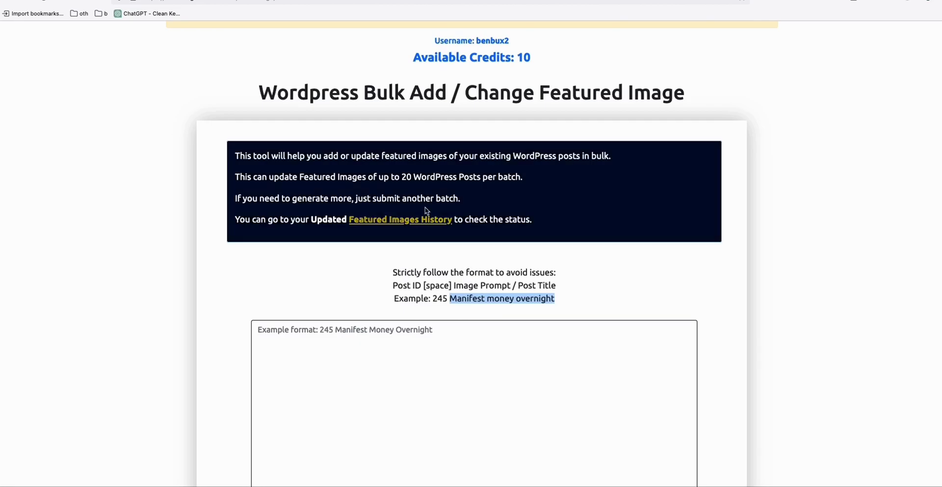
click(410, 5)
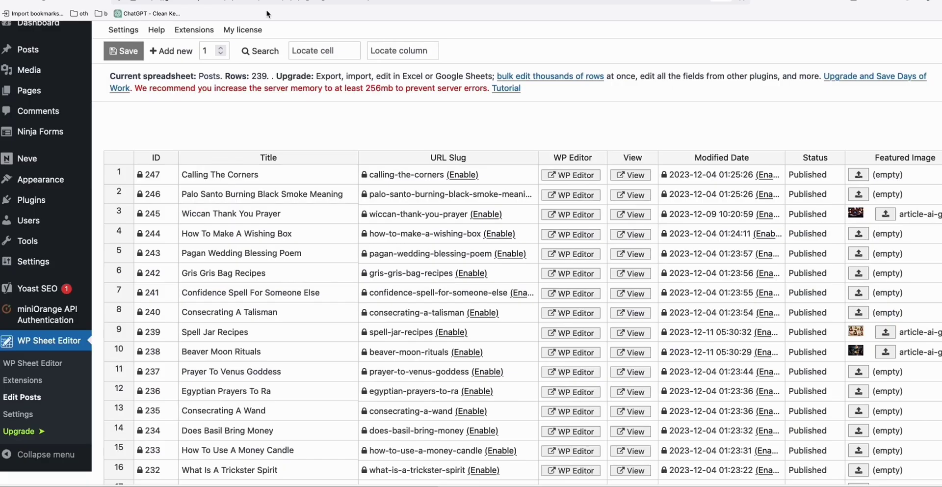
Hide the Modified Date column so post IDs sit beside their titles.
scroll(211, 125, up, 2)
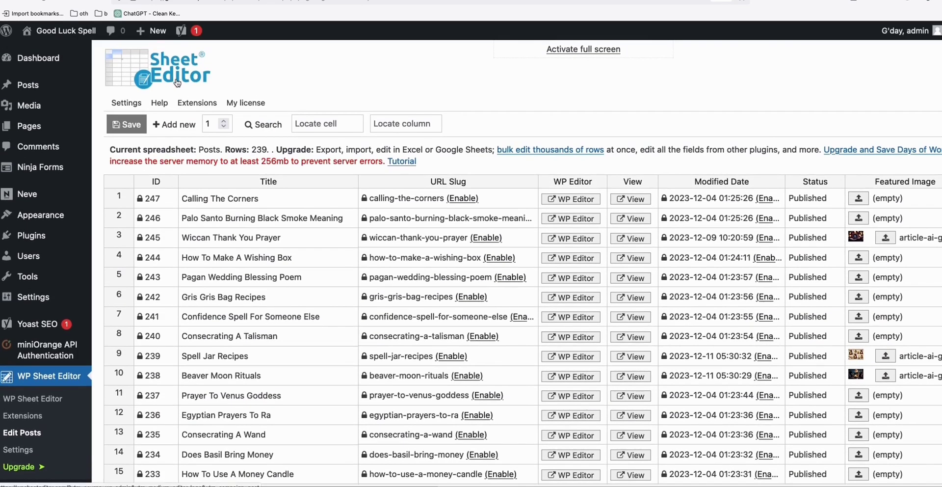
scroll(284, 228, down, 2)
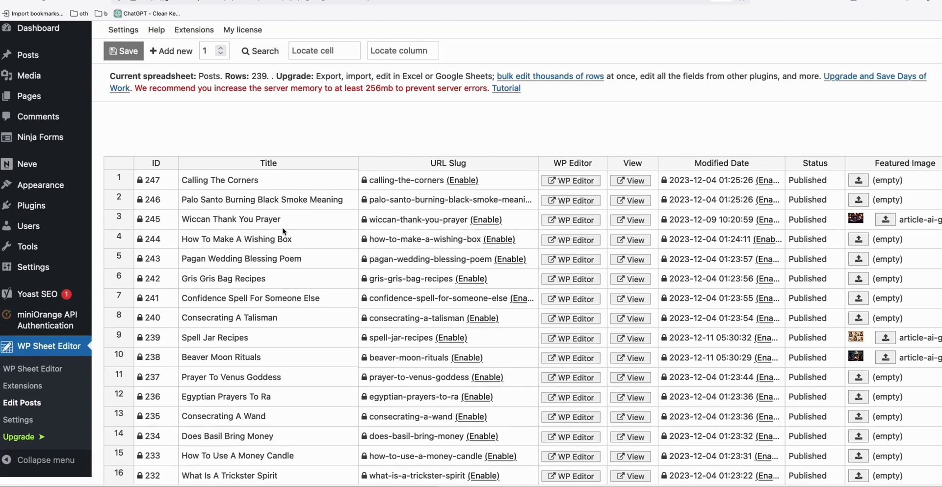
scroll(283, 228, down, 2)
scroll(283, 228, down, 2)
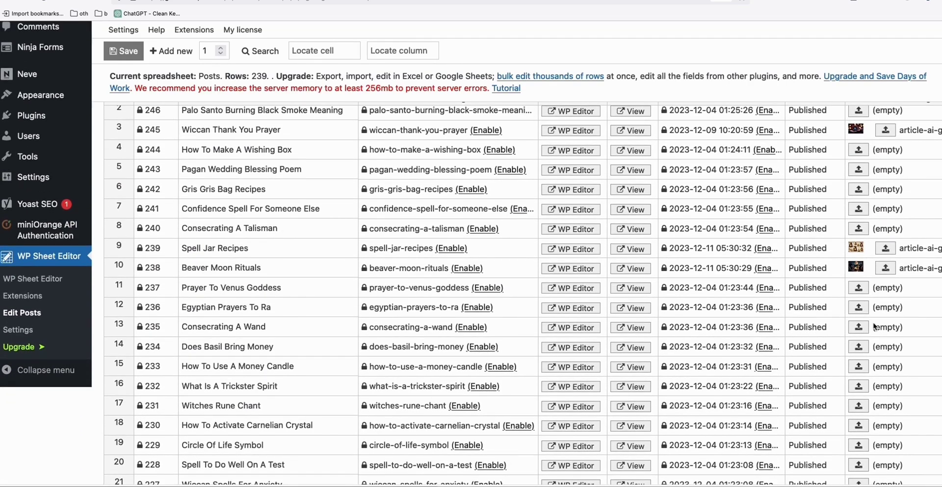
scroll(876, 330, down, 2)
scroll(890, 373, up, 3)
scroll(900, 186, down, 2)
scroll(834, 185, down, 1)
scroll(708, 184, up, 5)
right_click(708, 184)
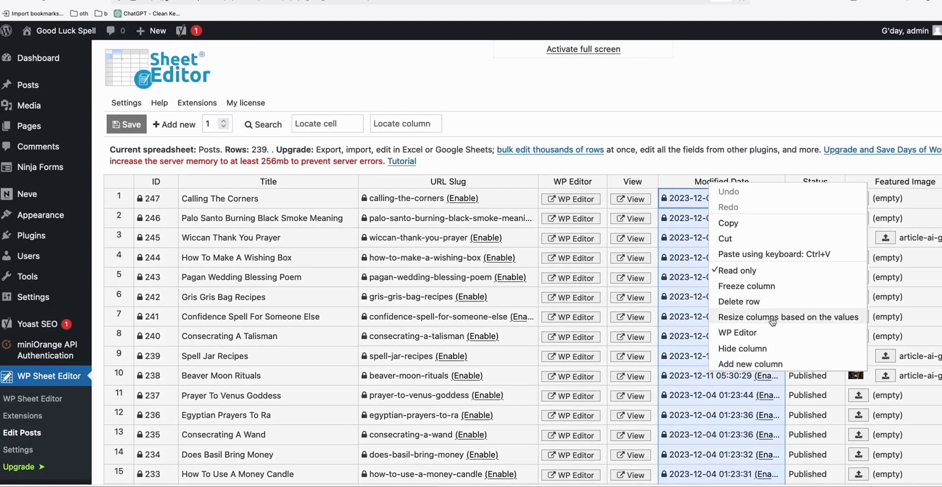
click(746, 347)
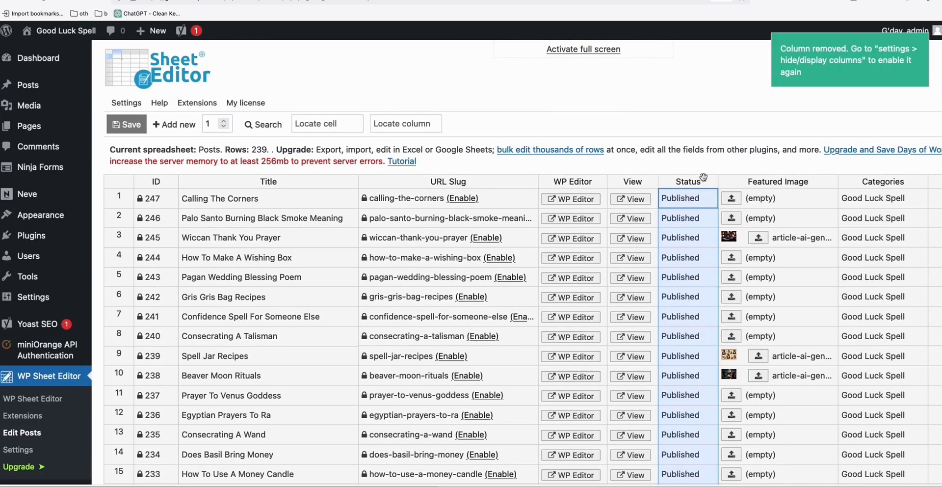
Select the IDs and titles of posts 229, 228 and 227 for copying.
scroll(761, 162, down, 3)
scroll(763, 198, down, 3)
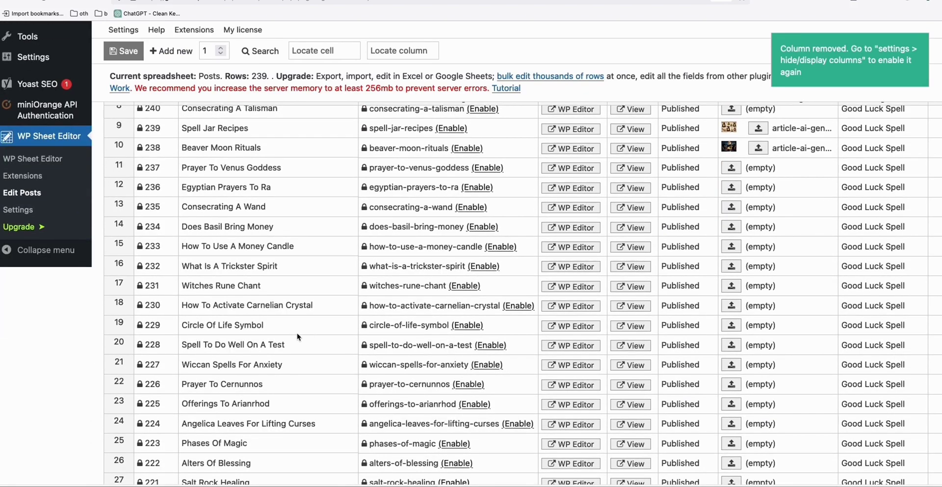
click(159, 330)
click(199, 330)
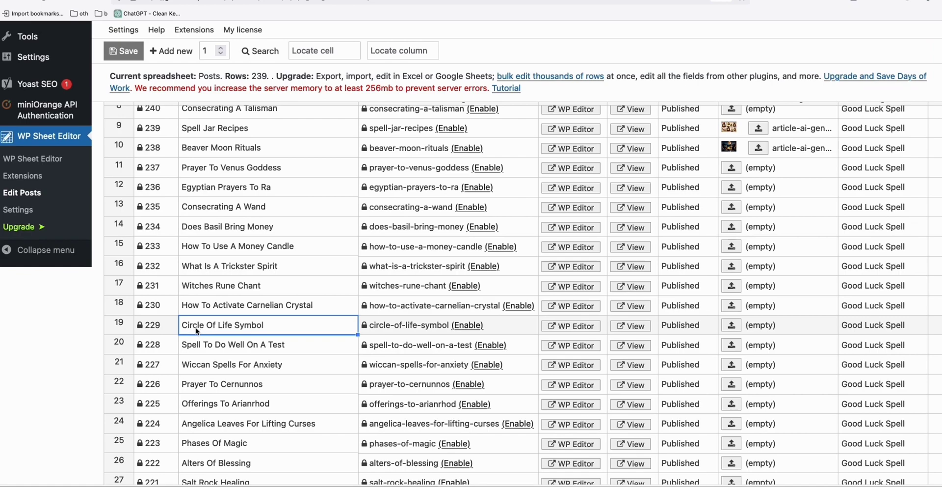
click(218, 349)
click(218, 371)
drag(157, 330, 214, 367)
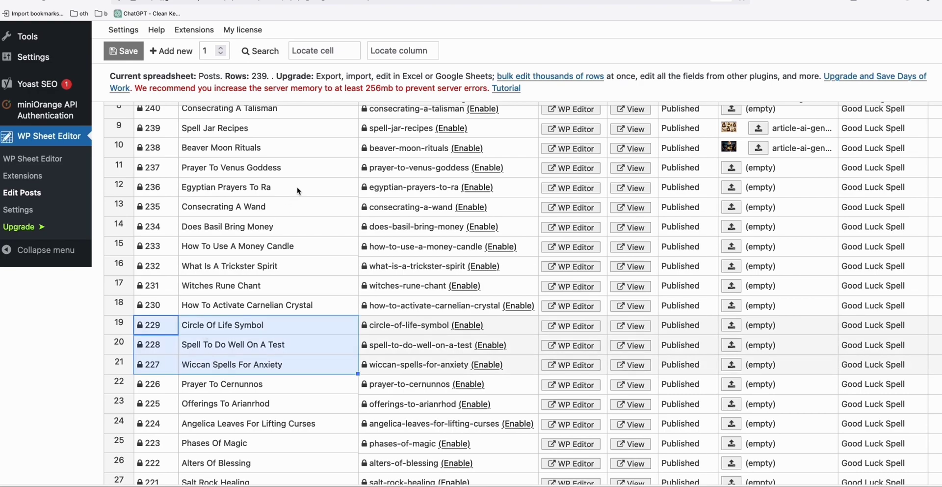
Paste posts 229–227 with their titles into the prompt box and cross-check them against the spreadsheet.
click(133, 2)
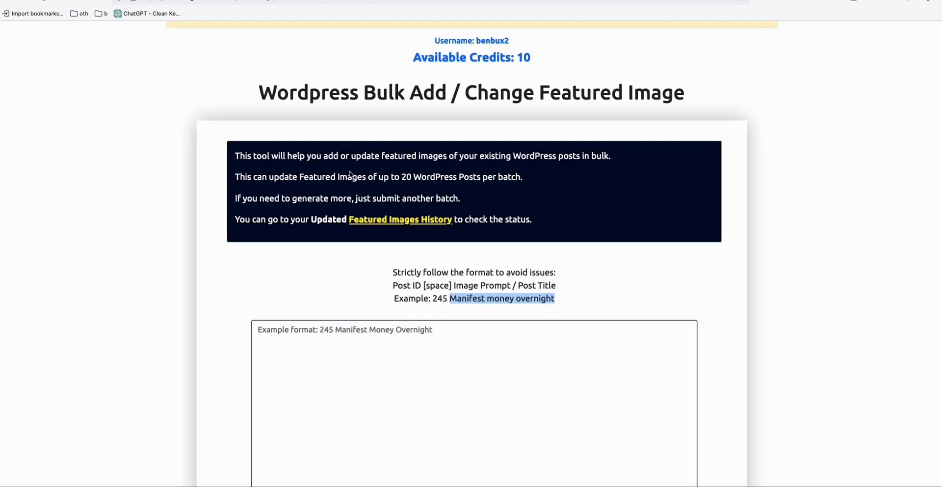
click(344, 325)
text(229	Circle Of Life Symbol 228	Spell To Do Well On A Test 227	Wiccan Spells For Anxiety)
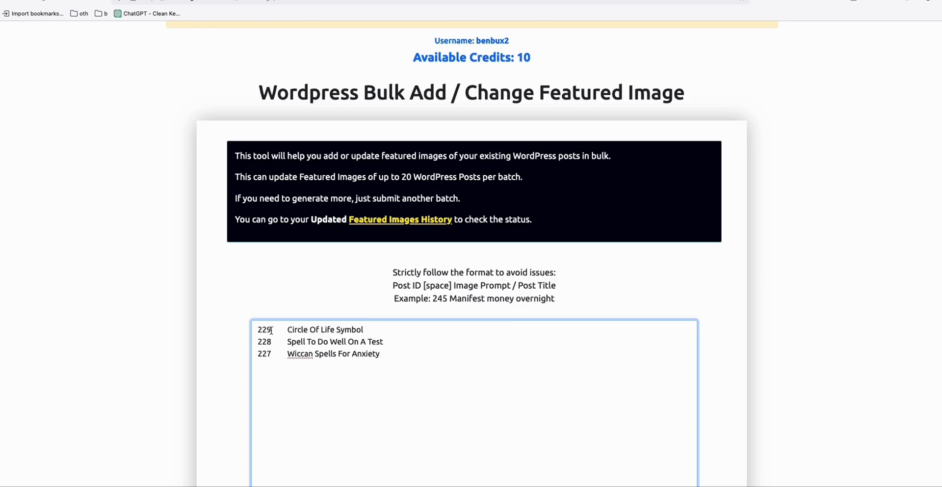
drag(271, 329, 259, 328)
click(228, 318)
scroll(240, 311, down, 3)
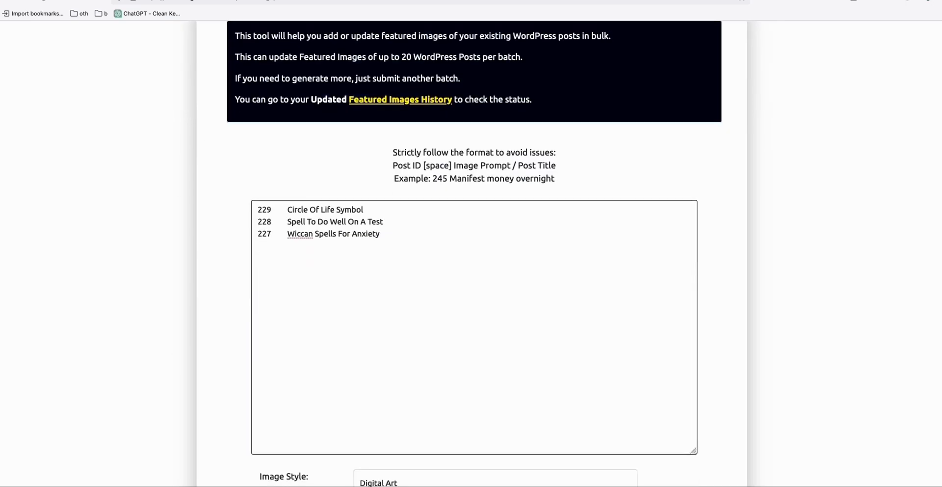
key(ctrl+Tab)
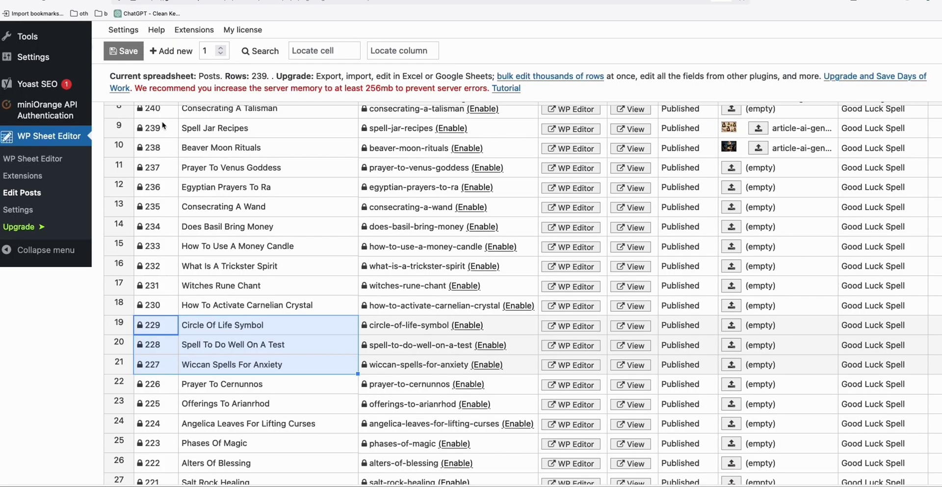
scroll(168, 326, down, 1)
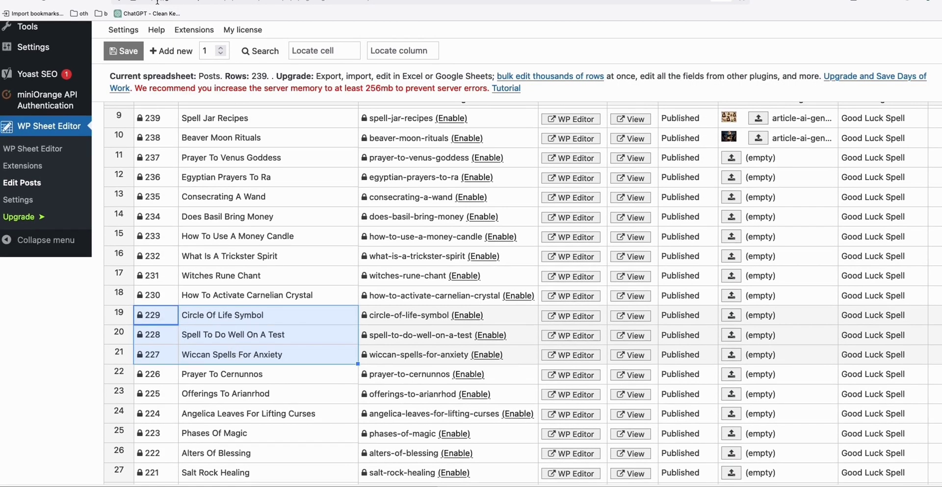
key(ctrl+shift+Tab)
Set the image style to Digital Art.
scroll(371, 245, down, 3)
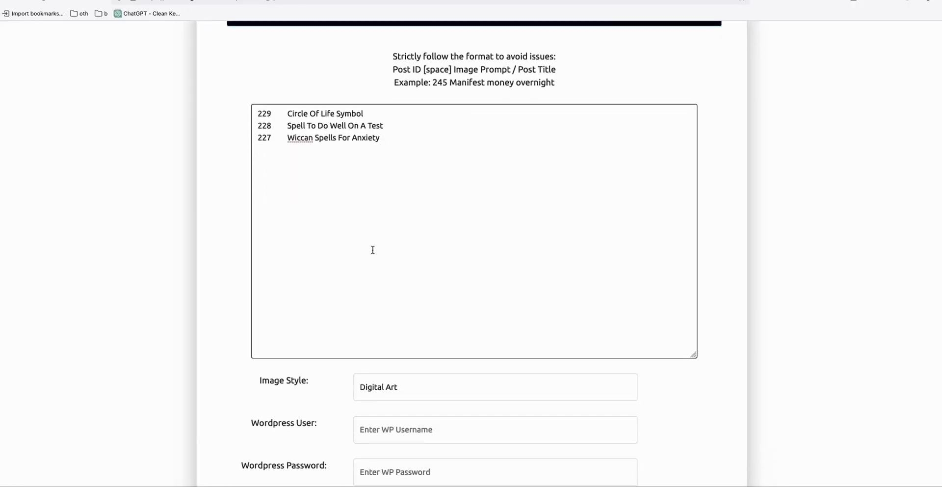
click(387, 370)
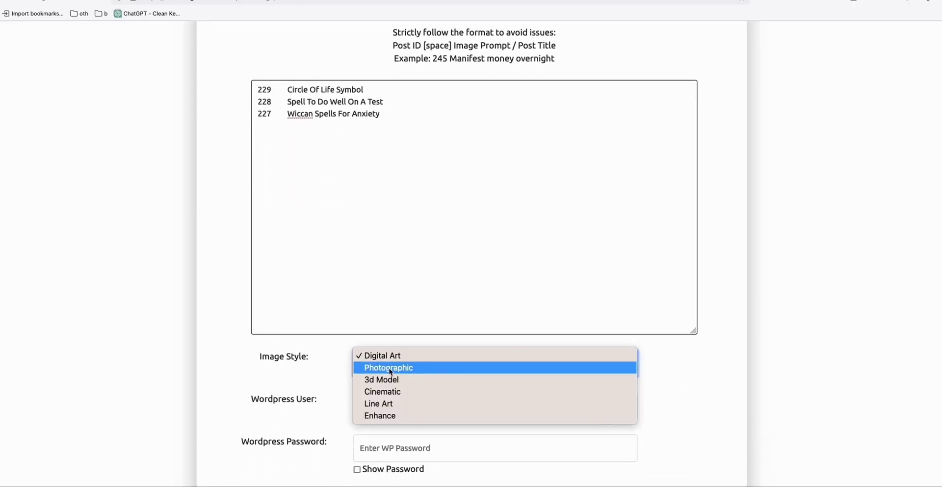
click(396, 369)
click(400, 370)
click(391, 345)
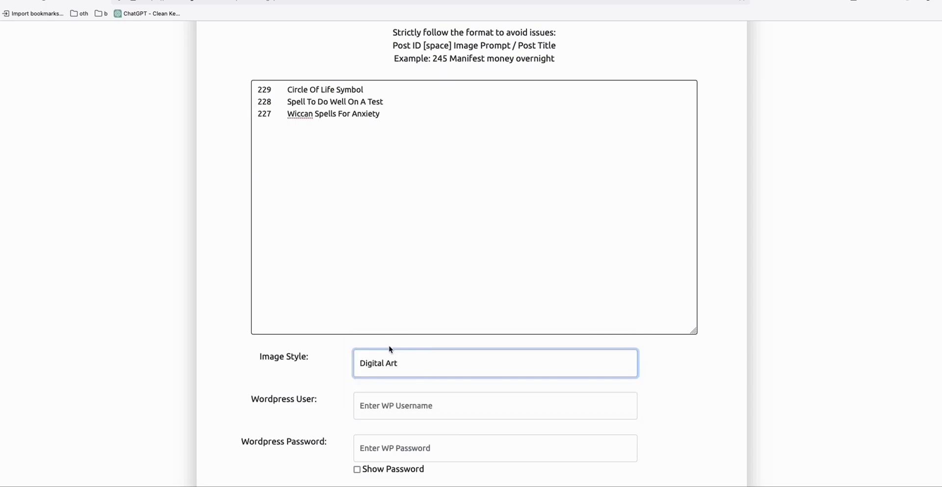
scroll(396, 368, down, 1)
Enter the WordPress username and paste the saved password.
click(395, 371)
text(ras)
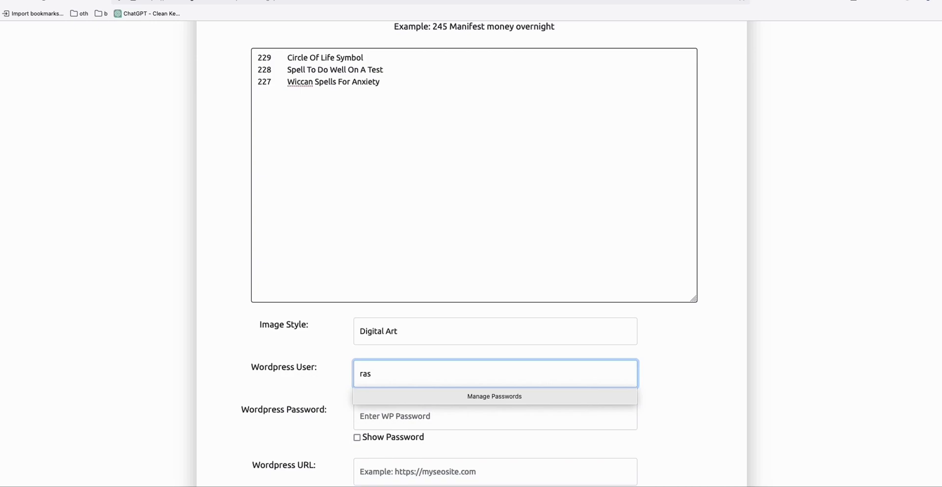
scroll(410, 181, up, 1)
scroll(385, 280, down, 1)
scroll(385, 280, down, 1)
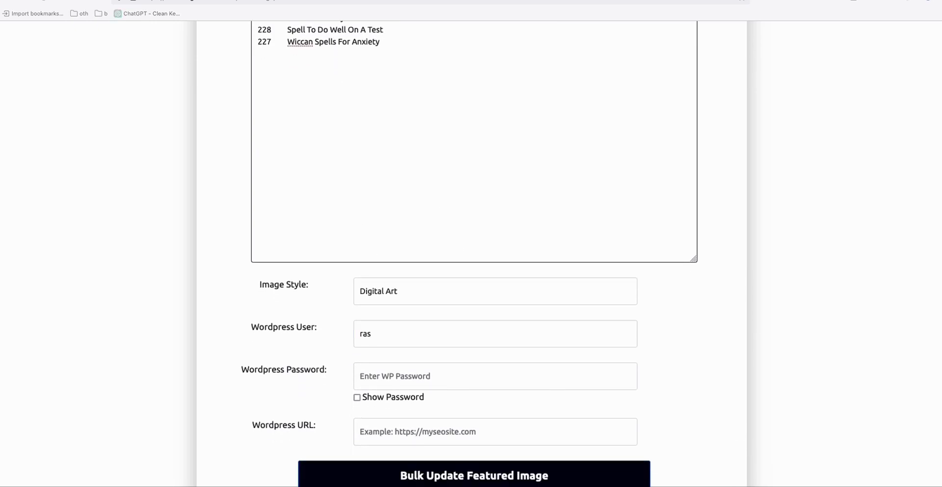
click(387, 376)
key(ctrl+v)
Copy the blog's site address from WordPress into the Wordpress URL field.
click(127, 2)
scroll(39, 275, up, 10)
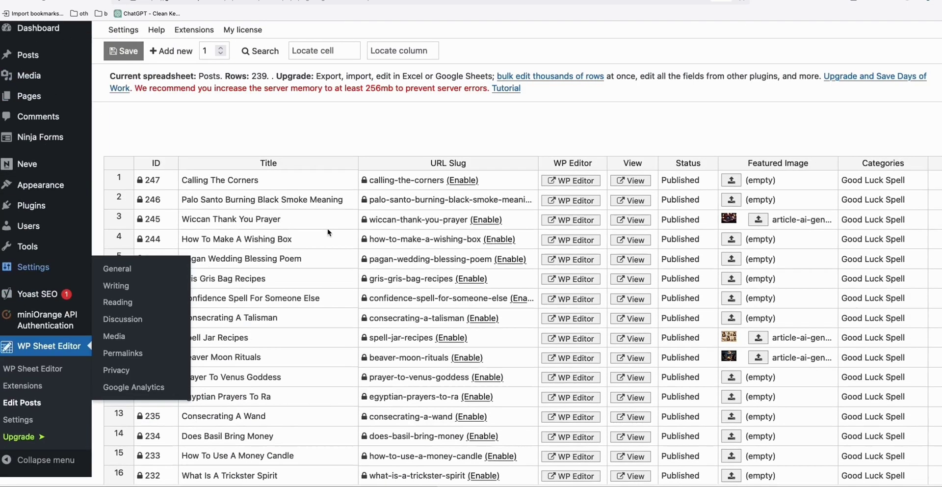
right_click(73, 32)
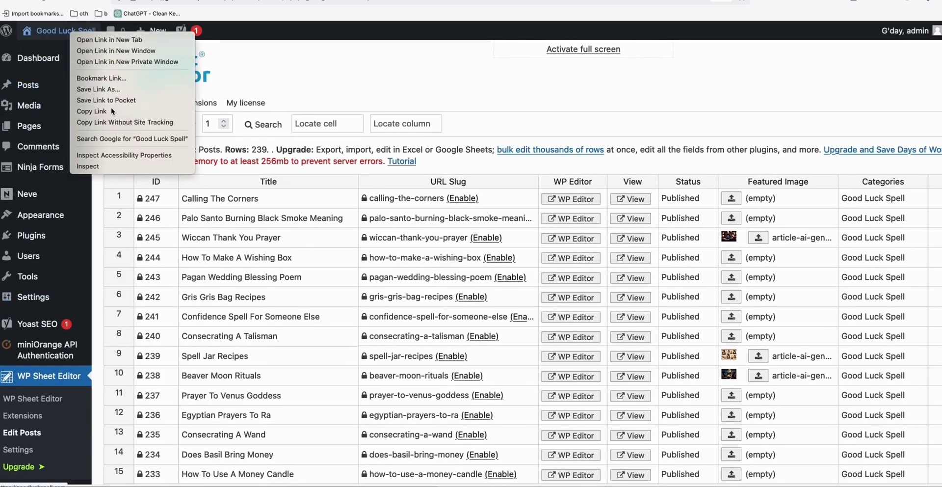
click(98, 112)
click(74, 2)
click(486, 423)
key(ctrl+v)
scroll(582, 318, up, 4)
scroll(582, 317, up, 3)
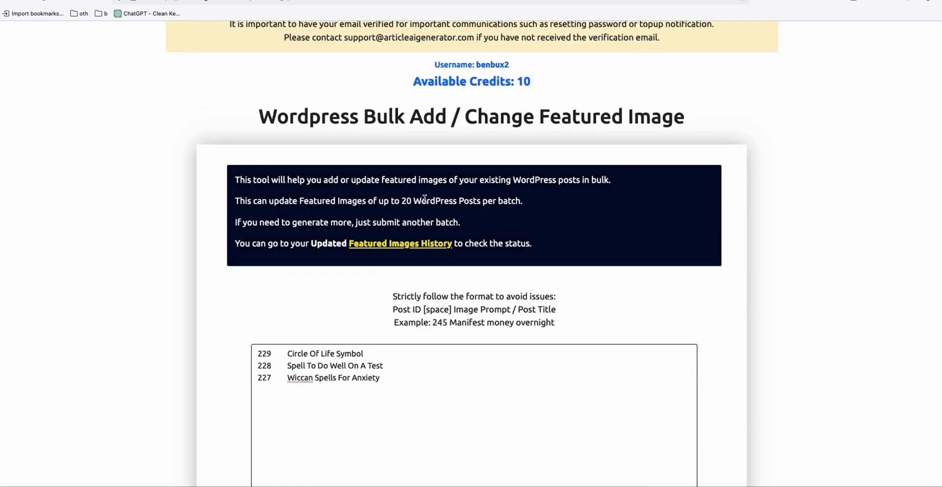
scroll(441, 230, down, 1)
scroll(455, 318, down, 1)
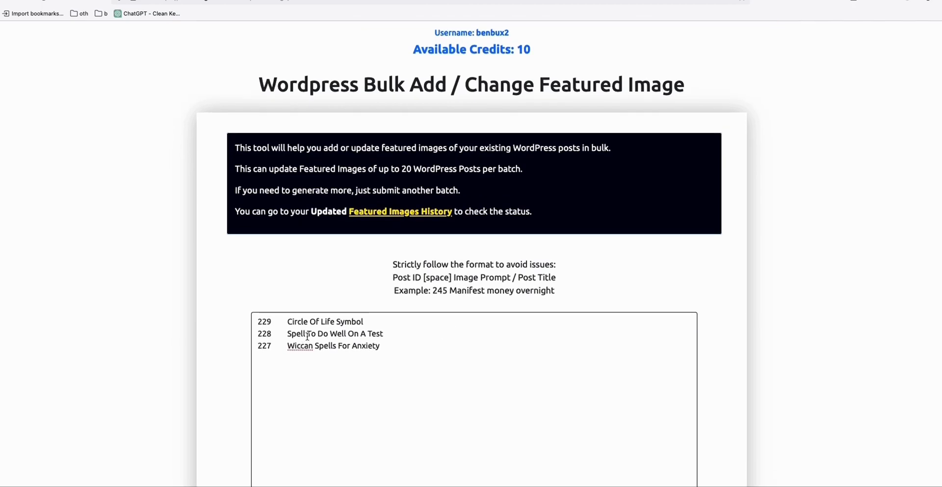
Submit posts 229–227 for featured-image generation, declining to save the login; credits drop to 7.
scroll(375, 348, down, 5)
scroll(402, 352, down, 1)
scroll(401, 352, down, 3)
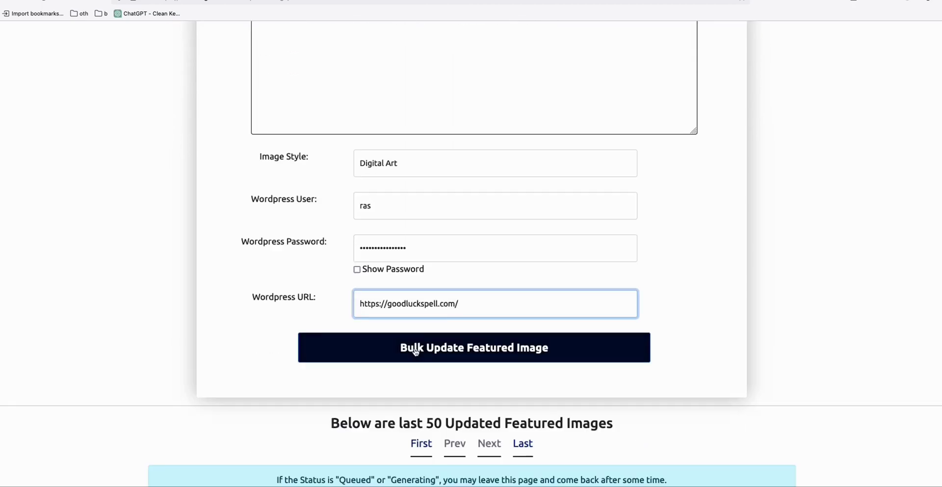
click(469, 353)
scroll(454, 329, down, 2)
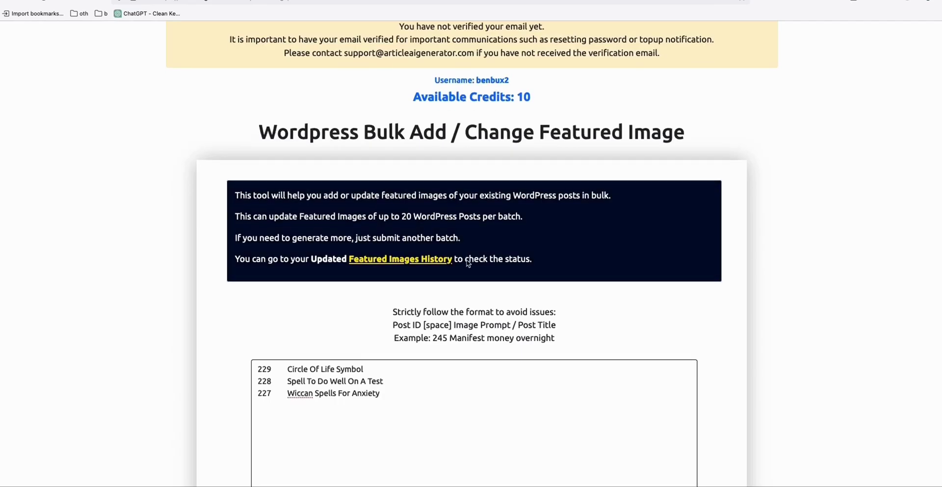
scroll(466, 268, down, 8)
click(470, 405)
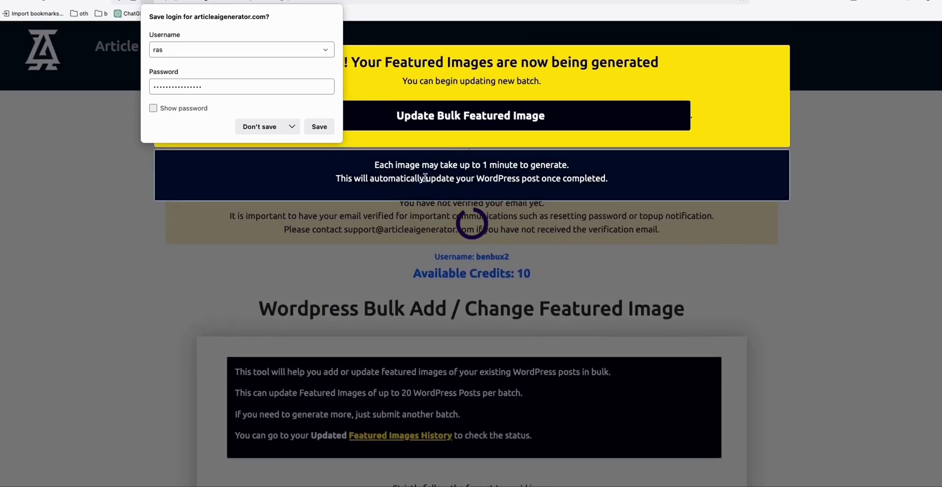
click(423, 178)
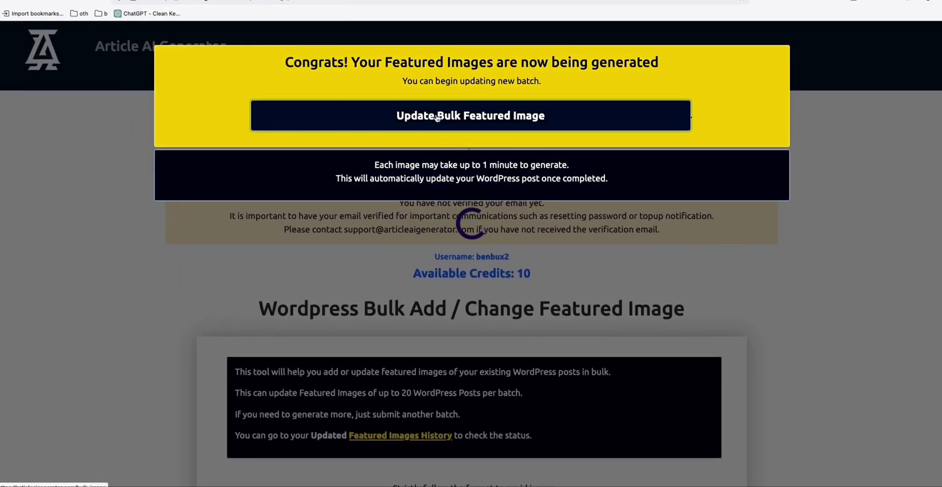
click(443, 117)
Refresh the featured images history until Circle Of Life Symbol shows Completed, then open its updated post.
scroll(453, 268, down, 1)
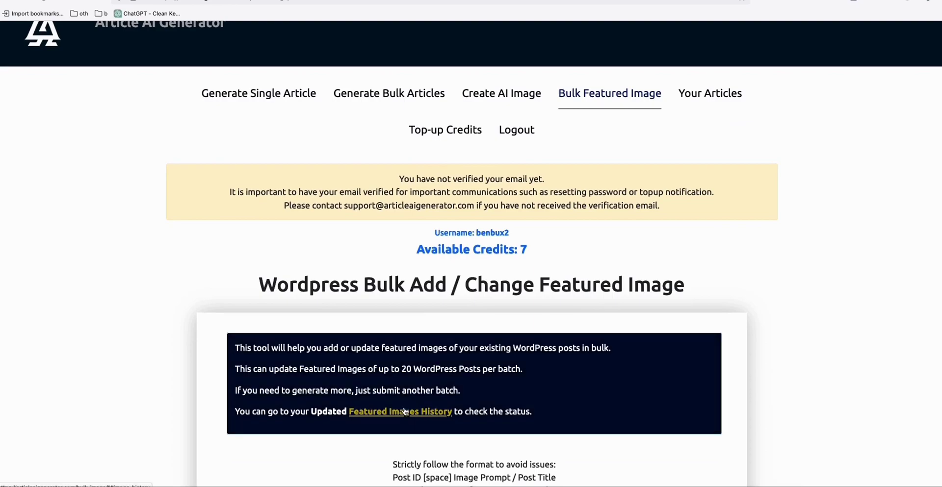
click(404, 411)
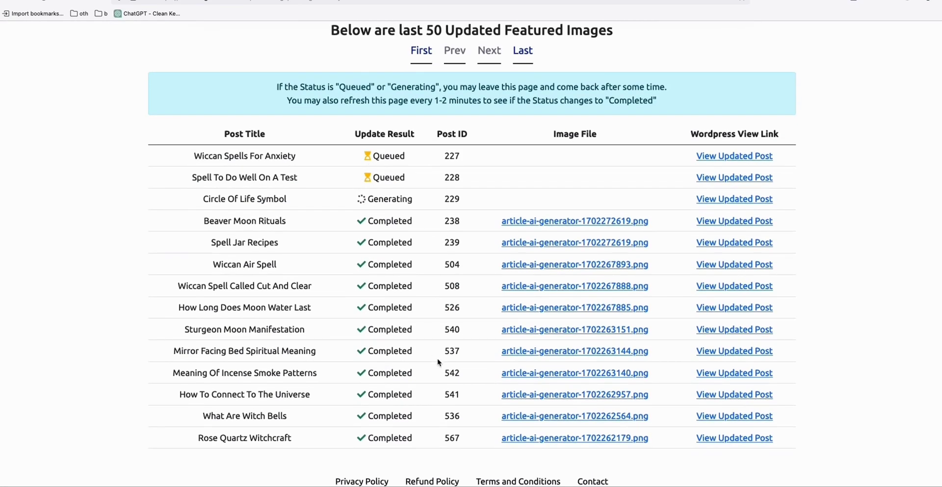
scroll(387, 277, up, 1)
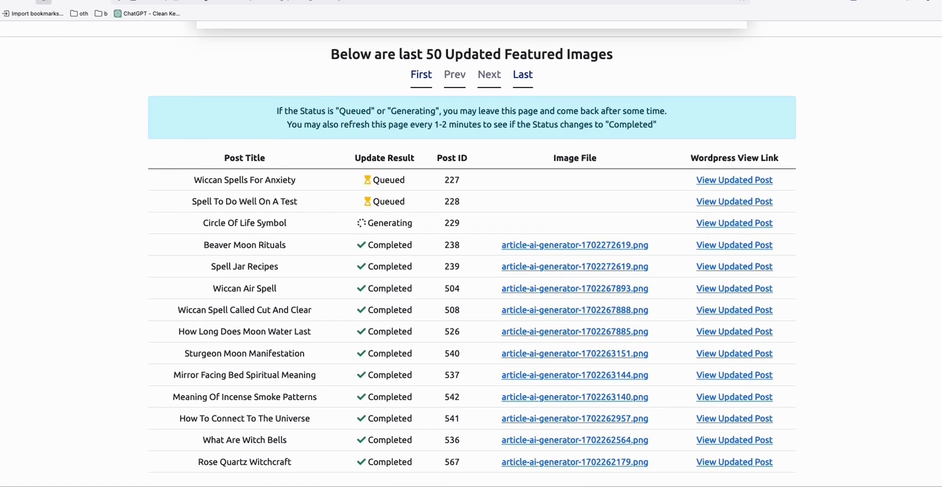
key(F5)
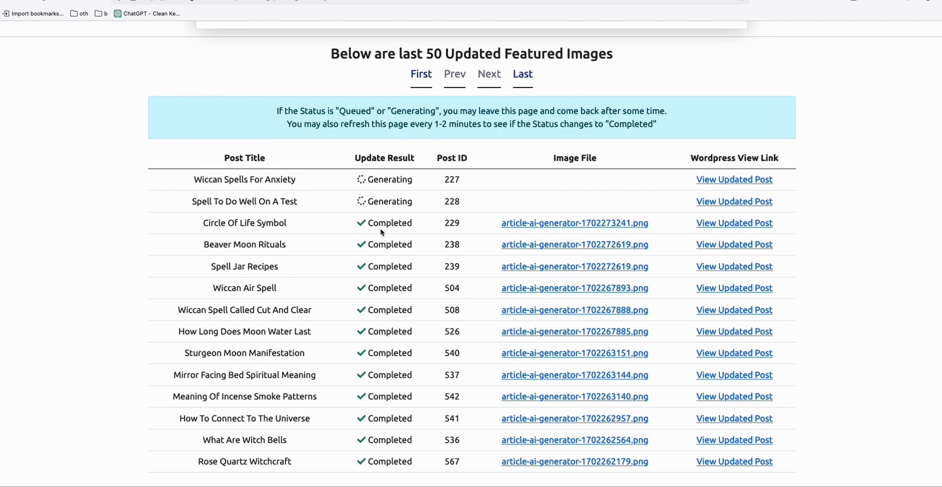
double_click(381, 230)
click(397, 233)
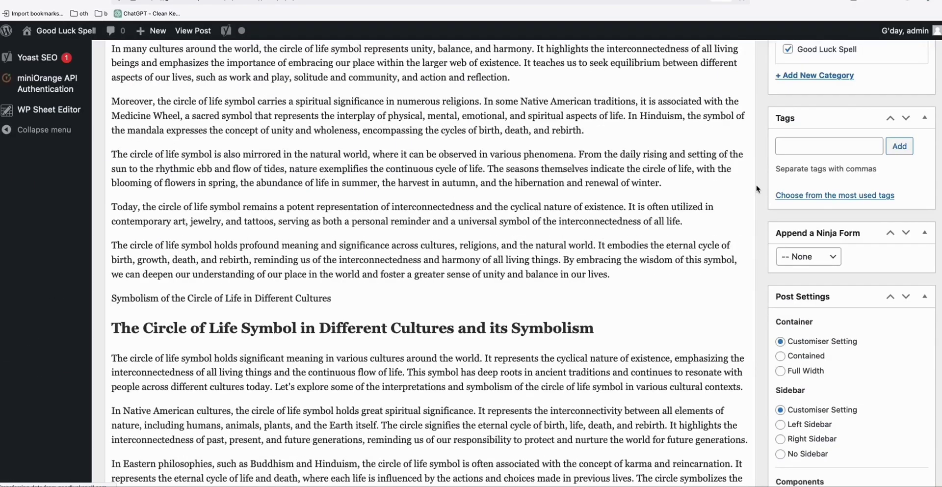
Check the Circle Of Life Symbol edit page for its bird-in-a-ring featured image.
scroll(758, 189, down, 2)
scroll(758, 189, up, 10)
scroll(825, 348, down, 4)
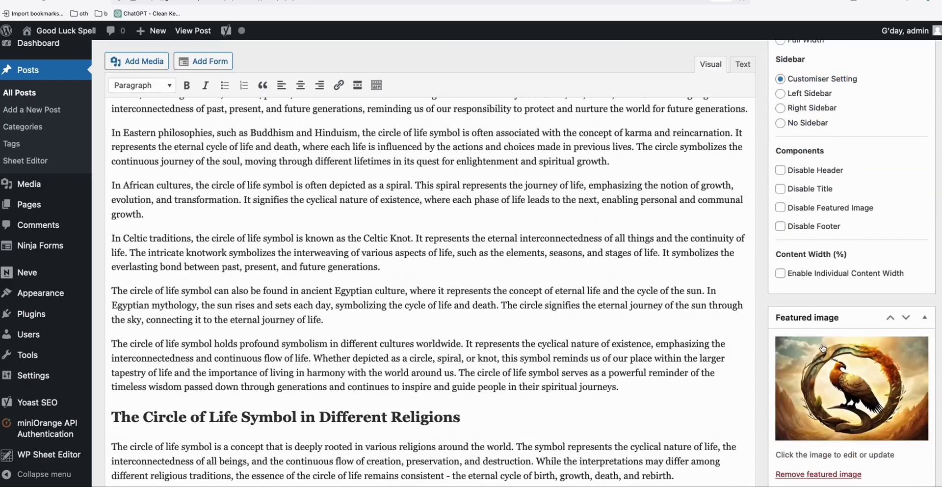
scroll(367, 195, up, 15)
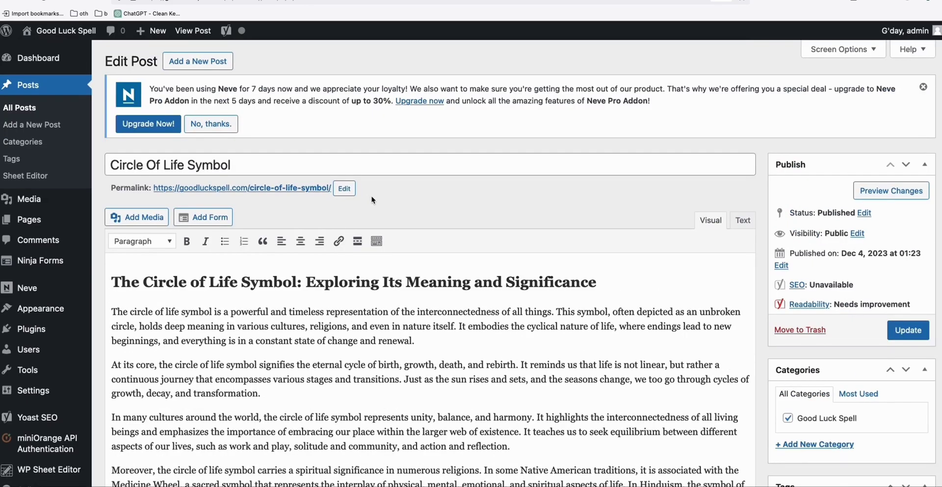
right_click(302, 188)
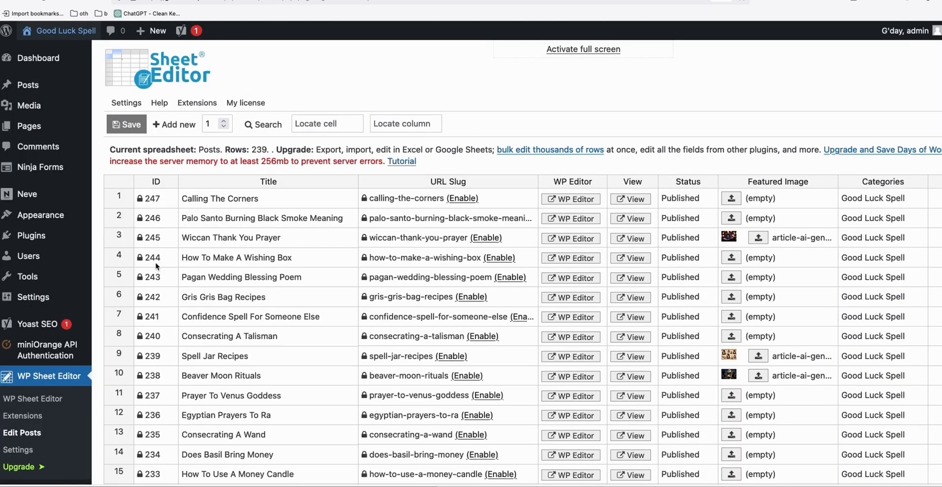
Select the ID and title cells from post 229 down to Alters Of Blessing (post 222).
scroll(192, 263, down, 3)
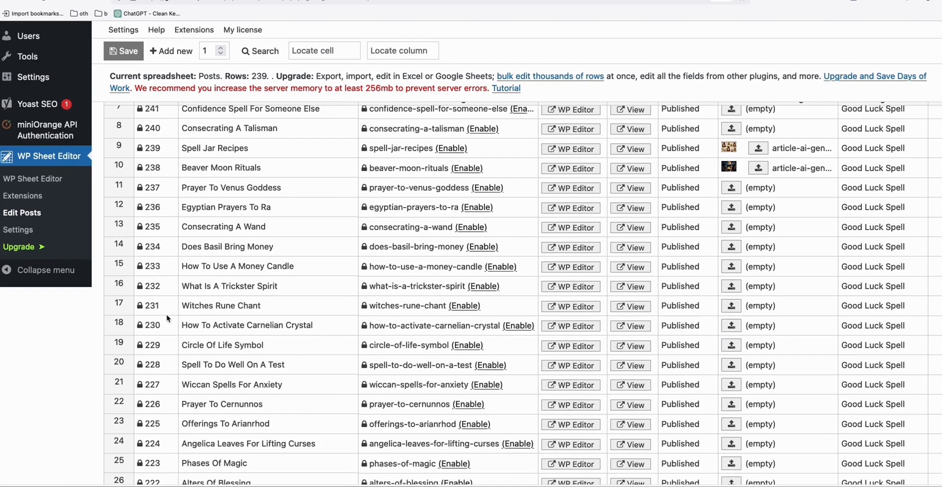
scroll(168, 321, down, 2)
click(171, 320)
scroll(223, 318, down, 3)
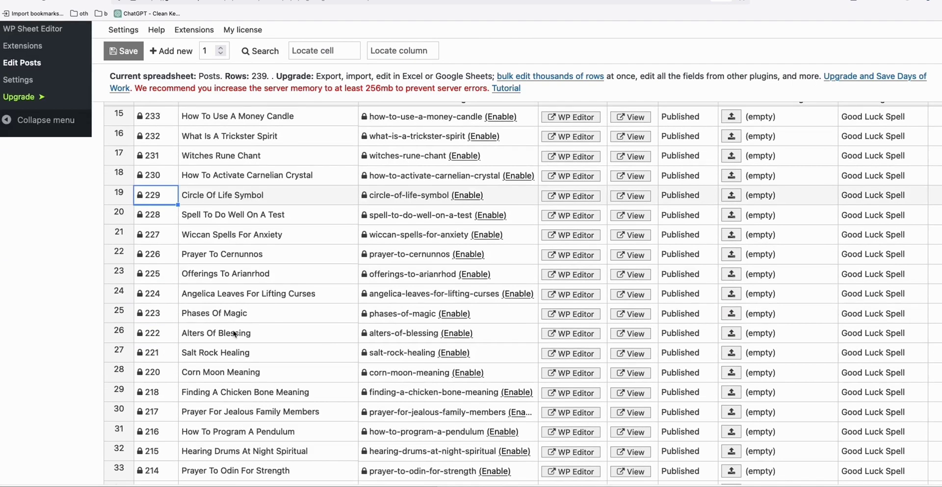
shift+click(248, 334)
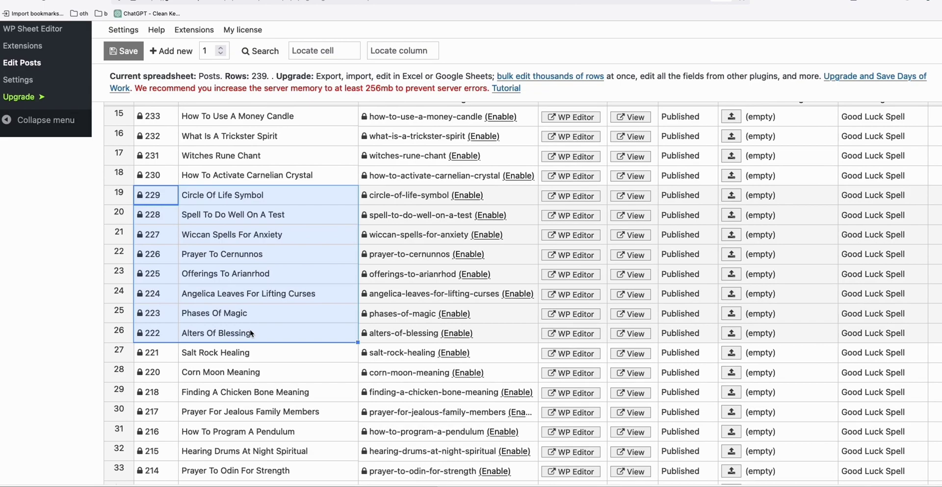
scroll(205, 363, down, 1)
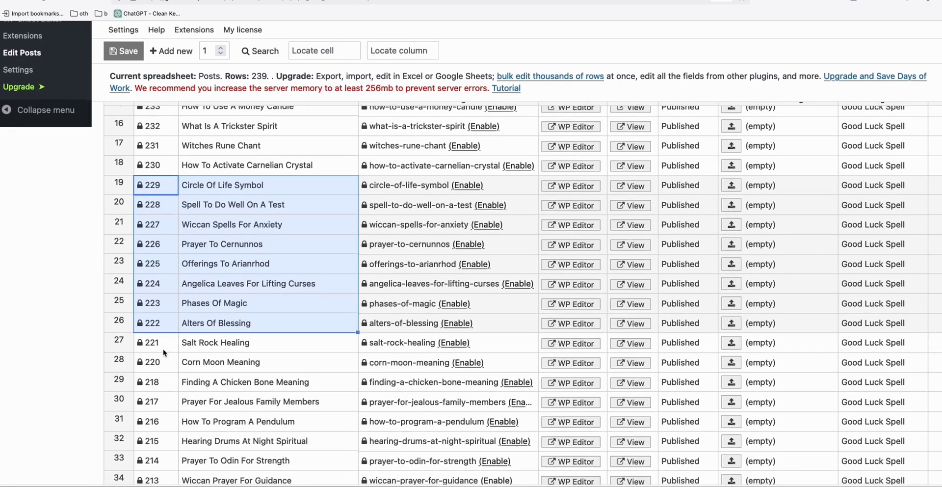
Reload the featured-image history and confirm posts 227 and 228 show Completed.
click(133, 1)
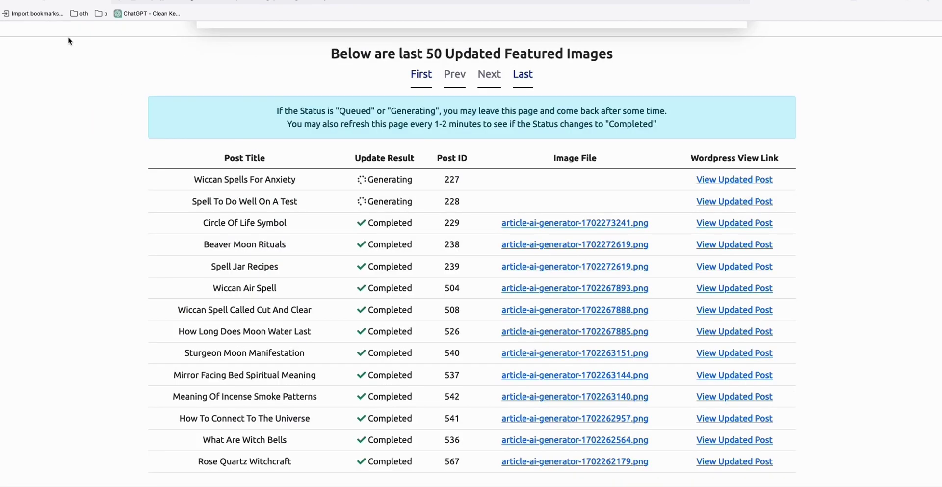
key(ctrl+r)
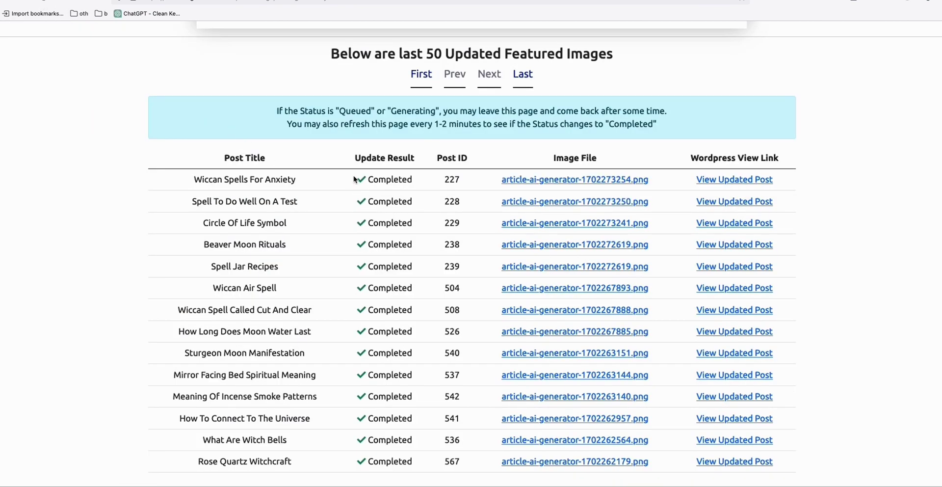
drag(355, 180, 451, 224)
click(451, 224)
scroll(451, 224, up, 4)
scroll(364, 156, up, 7)
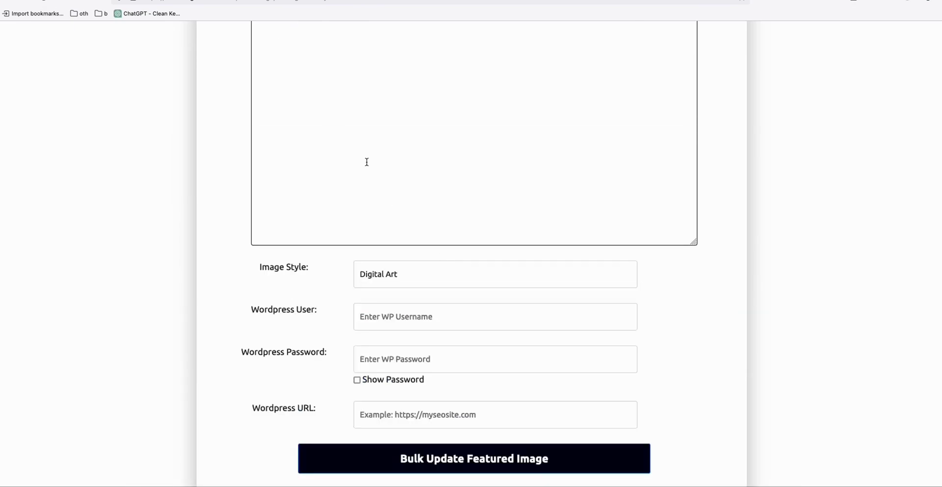
click(366, 251)
scroll(366, 250, down, 4)
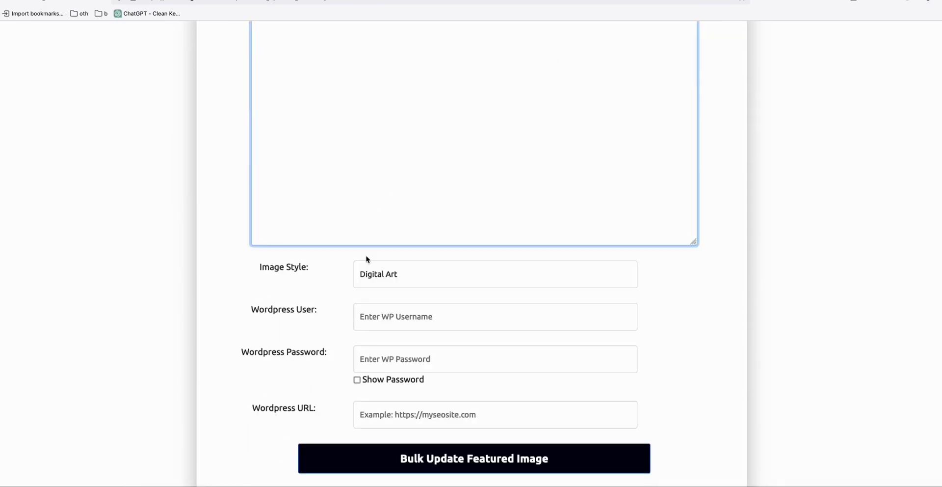
scroll(368, 257, down, 6)
double_click(452, 361)
click(482, 369)
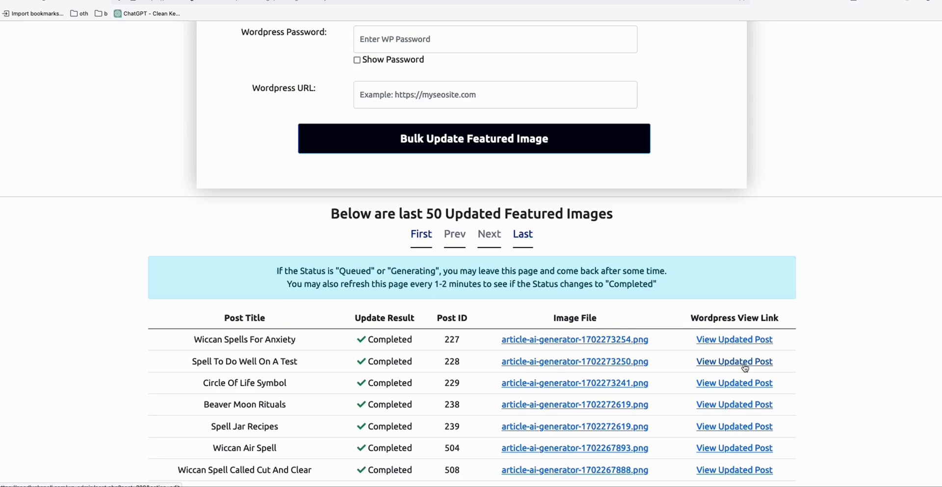
Move through the browser tabs to the miniOrange API Authentication settings page.
scroll(745, 367, up, 5)
scroll(699, 274, up, 8)
scroll(658, 330, down, 6)
scroll(609, 255, up, 3)
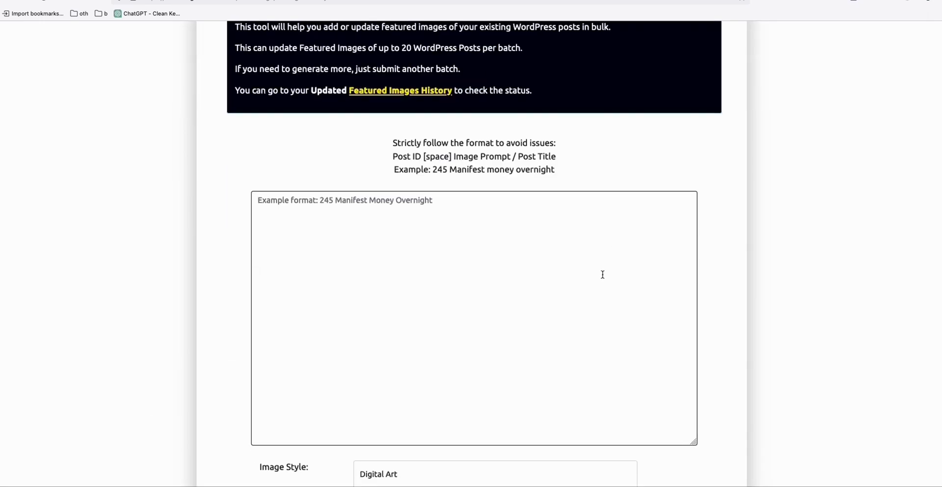
click(195, 3)
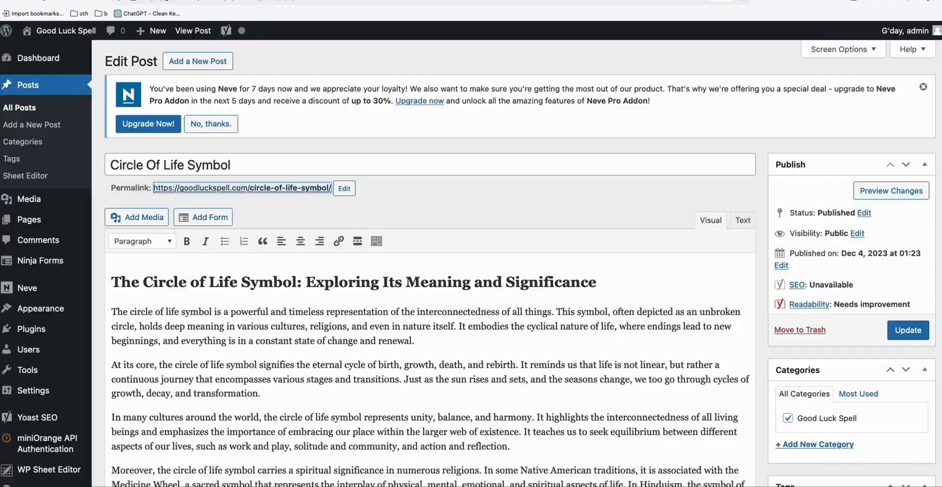
click(228, 3)
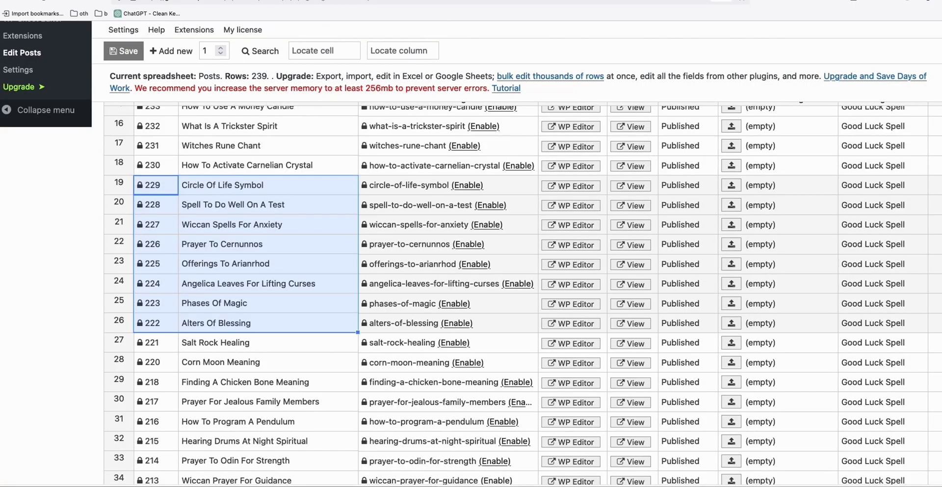
key(ctrl+Tab)
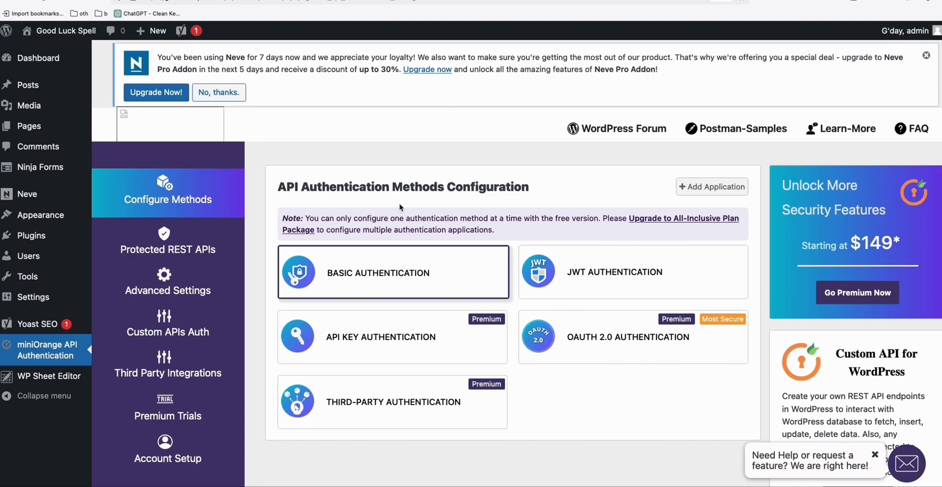
Finish Basic (username/password) REST API authentication setup, then select the plugin's name under Installed Plugins.
click(360, 280)
scroll(393, 270, down, 3)
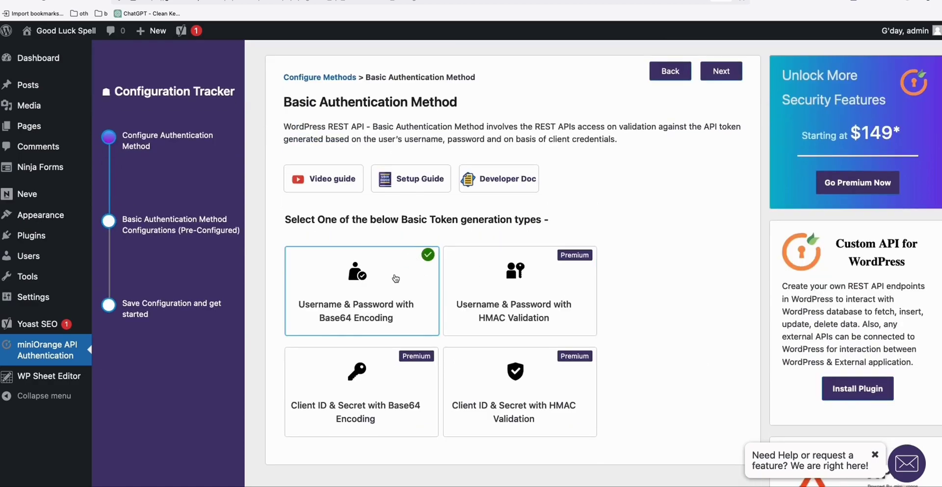
click(719, 78)
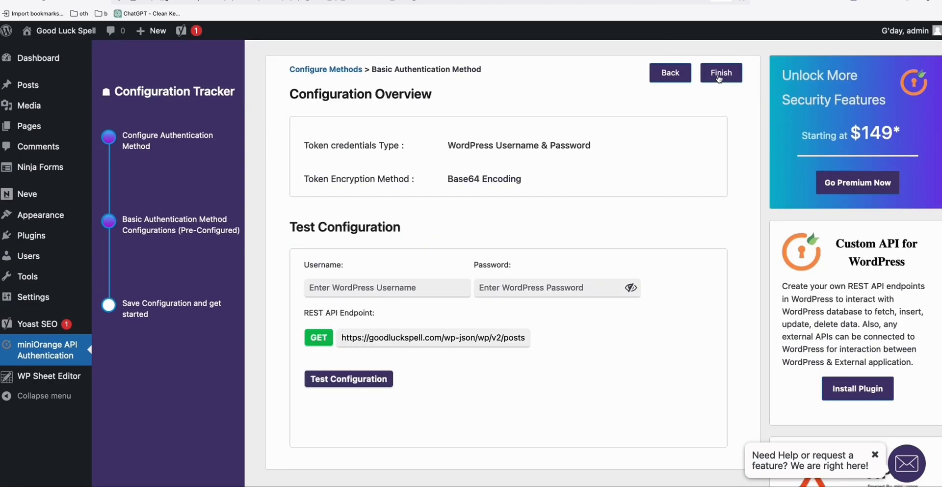
click(721, 74)
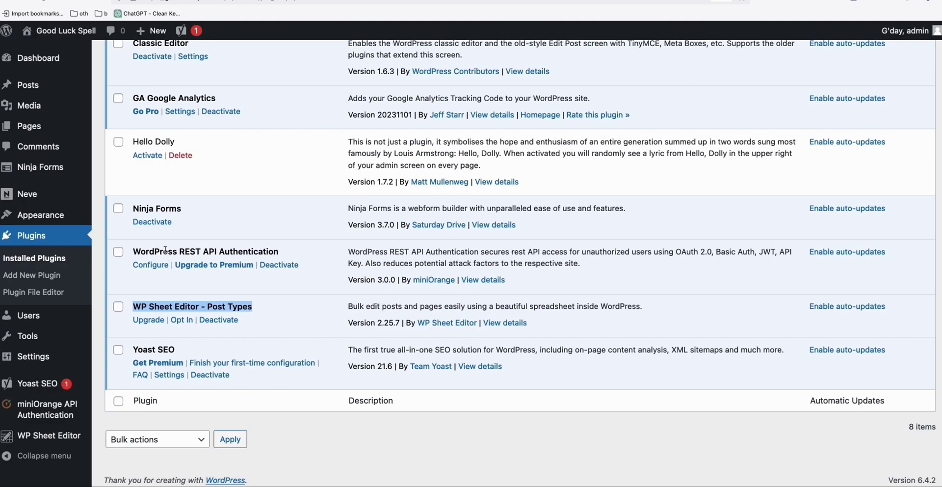
triple_click(166, 251)
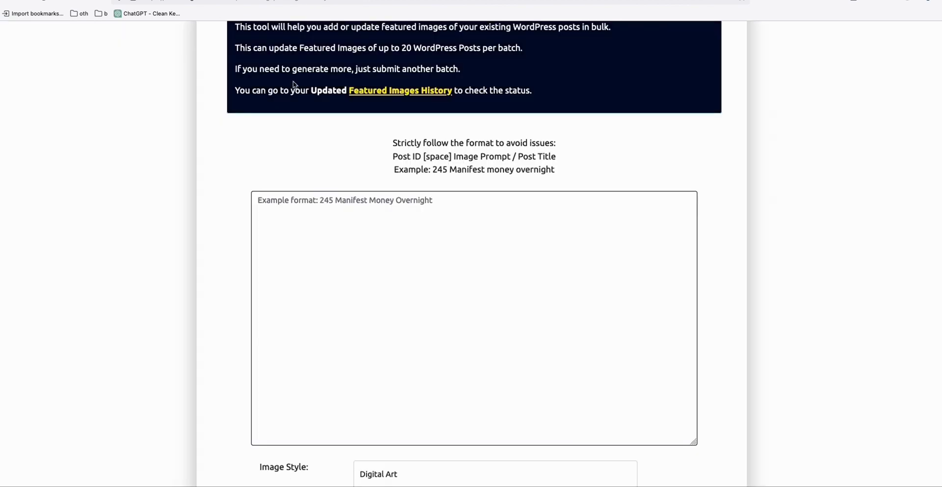
Scroll through the Circle Of Life Symbol article text in the Visual editor.
click(363, 225)
scroll(420, 289, down, 5)
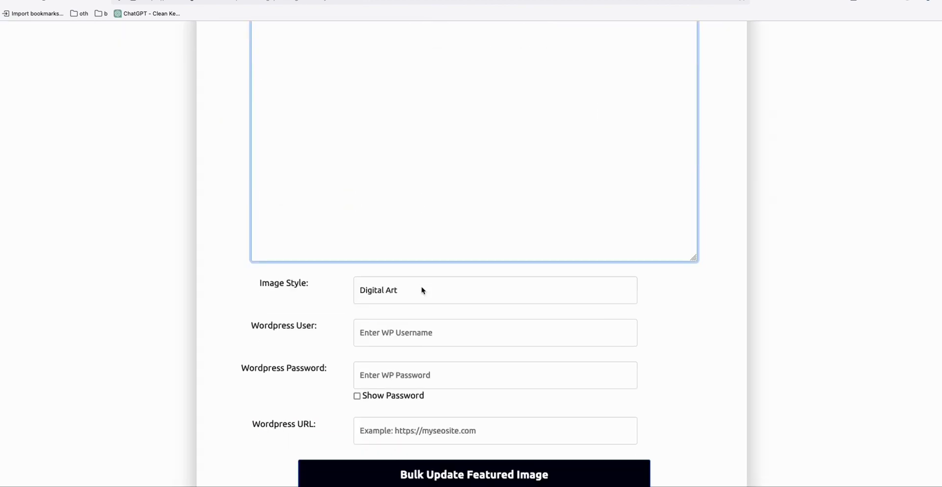
scroll(422, 284, down, 2)
scroll(422, 284, down, 3)
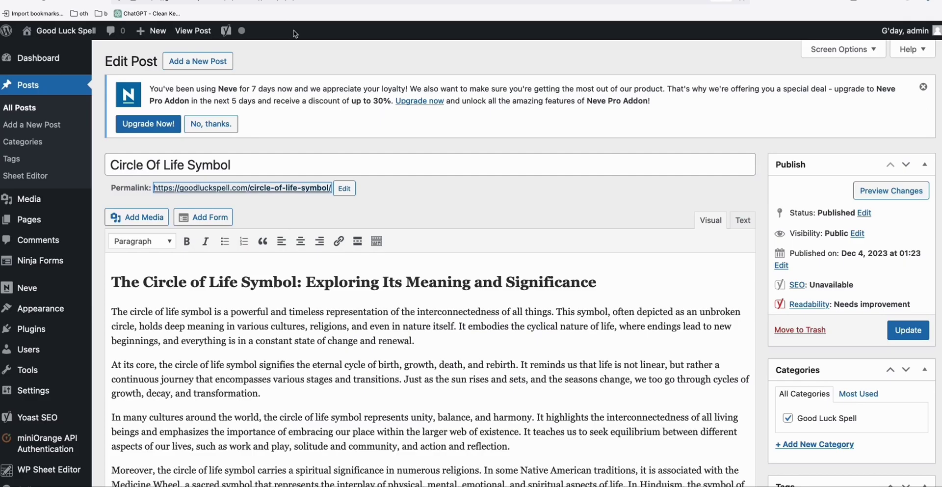
scroll(295, 33, down, 10)
scroll(294, 34, down, 8)
scroll(90, 26, up, 8)
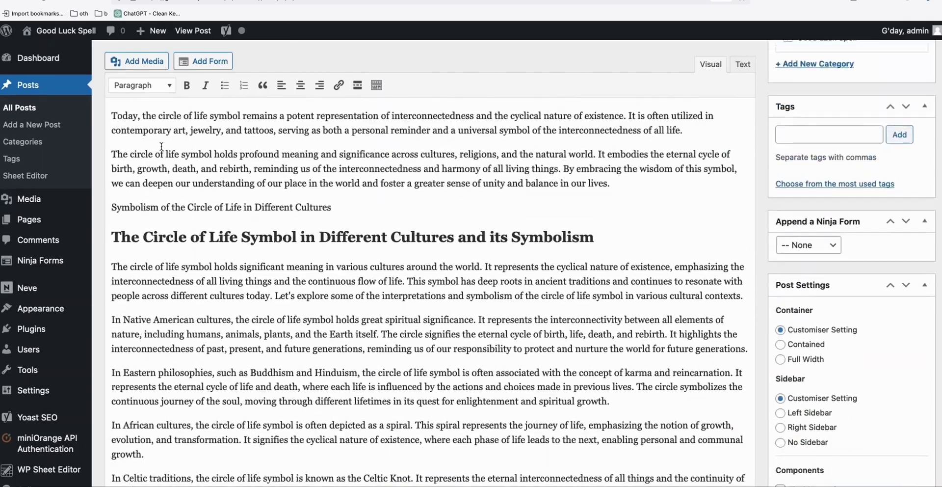
scroll(90, 25, up, 5)
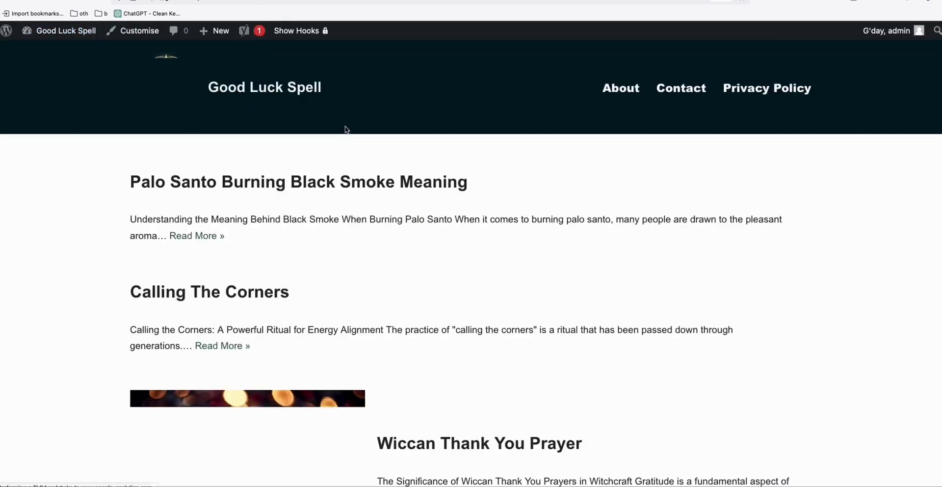
Confirm featured thumbnails on Circle Of Life Symbol, Wiccan Spells For Anxiety and Spell To Do Well On A Test.
scroll(396, 183, down, 2)
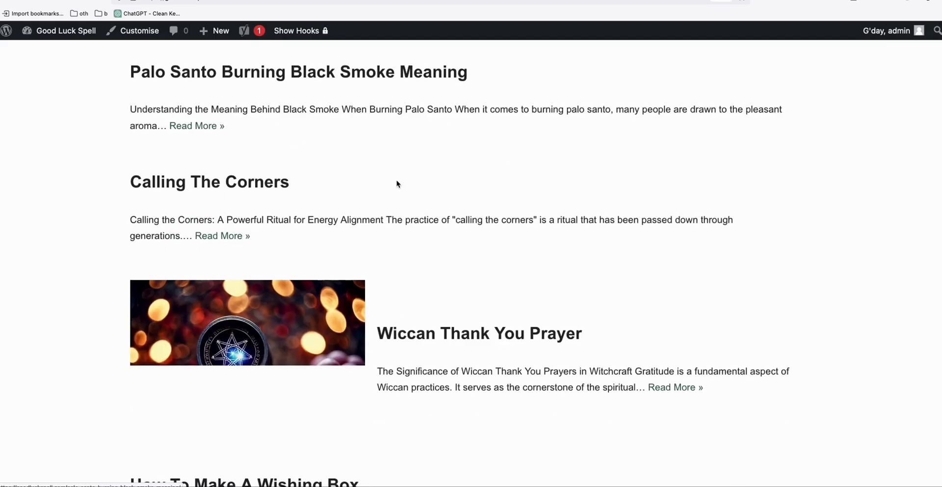
scroll(400, 193, down, 6)
scroll(400, 193, down, 10)
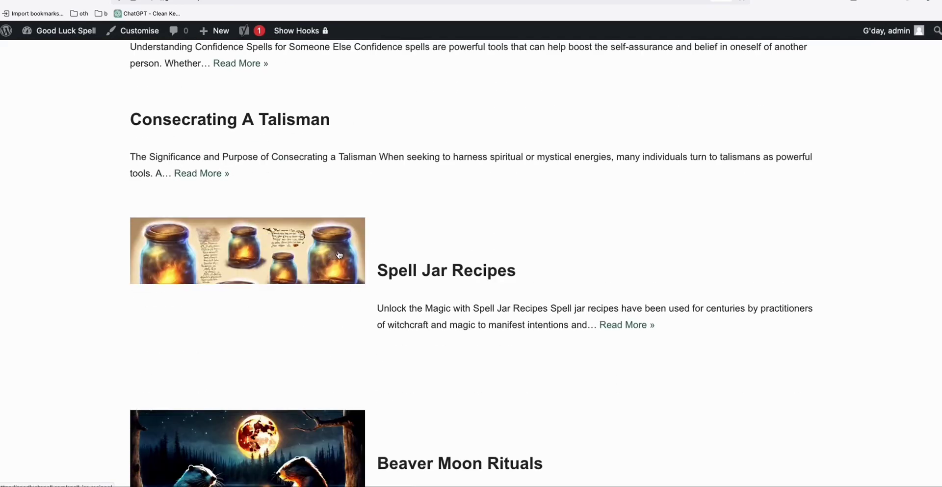
scroll(341, 253, down, 3)
scroll(341, 253, down, 2)
scroll(341, 253, down, 5)
scroll(341, 255, down, 6)
scroll(340, 260, down, 6)
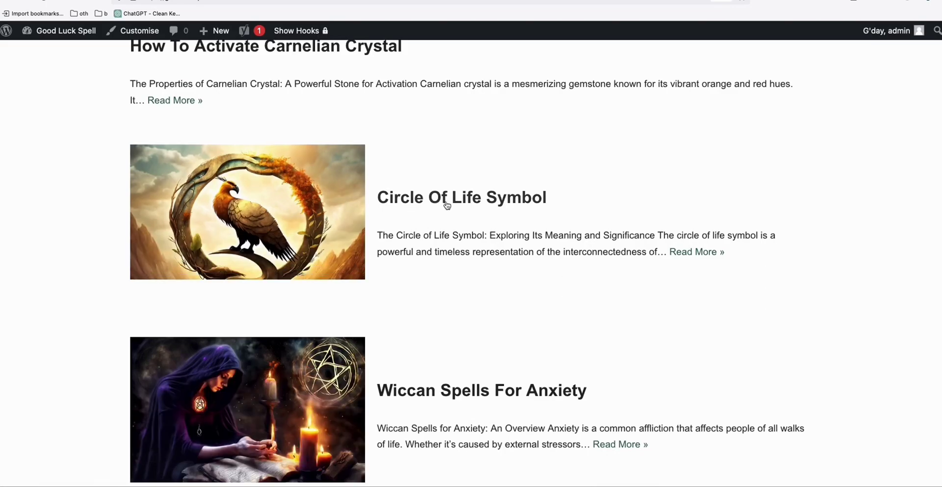
scroll(495, 245, down, 2)
scroll(429, 290, down, 2)
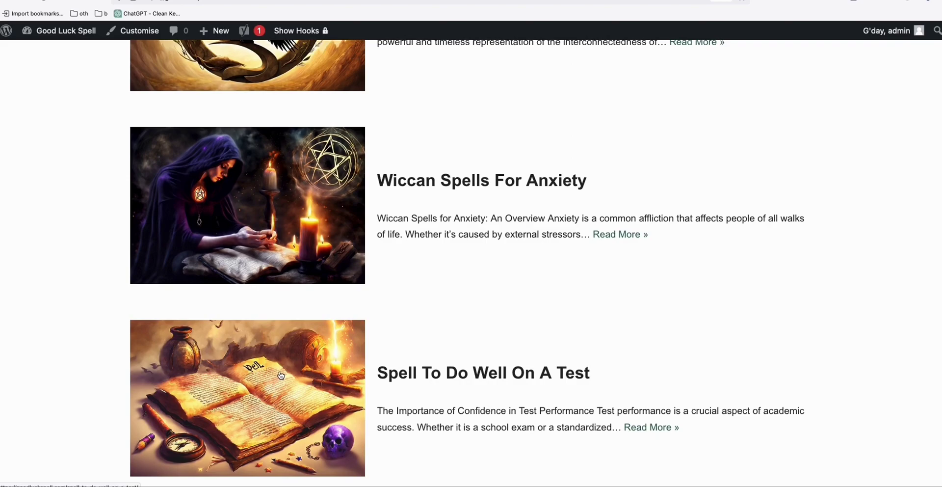
scroll(374, 57, up, 4)
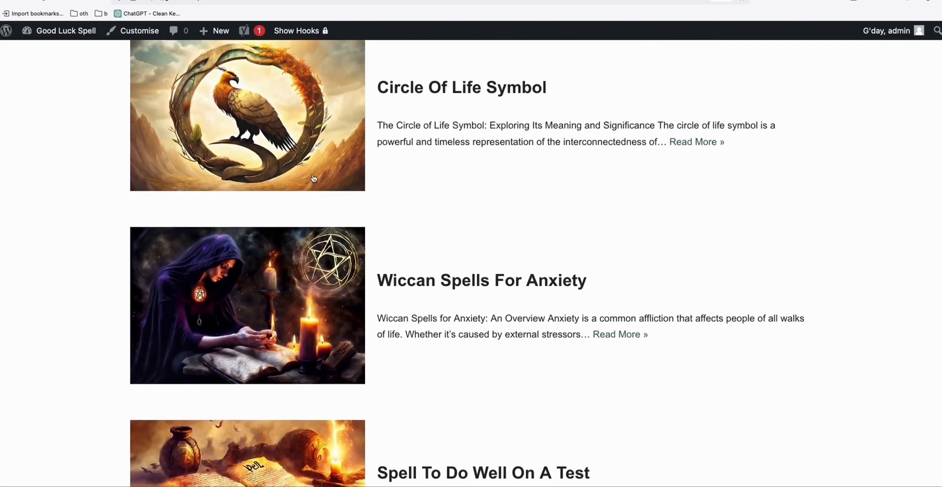
scroll(334, 177, up, 5)
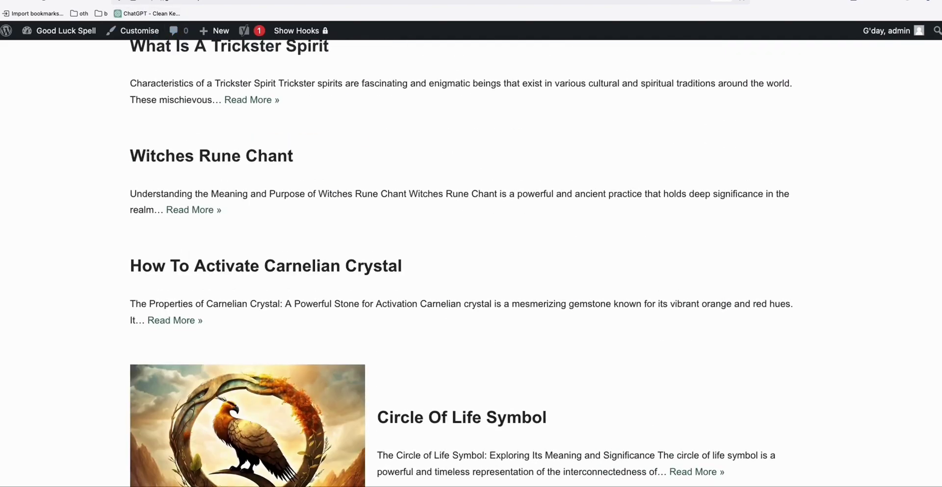
key(ctrl+Tab)
Select the ID and Title cells of posts 247 and 246 in WP Sheet Editor.
scroll(265, 284, down, 1)
scroll(262, 290, down, 1)
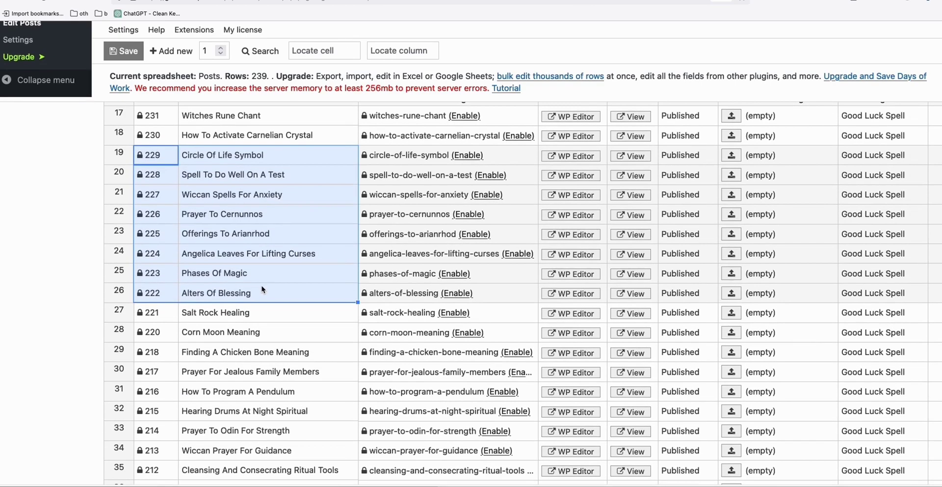
scroll(808, 268, up, 2)
scroll(806, 254, up, 3)
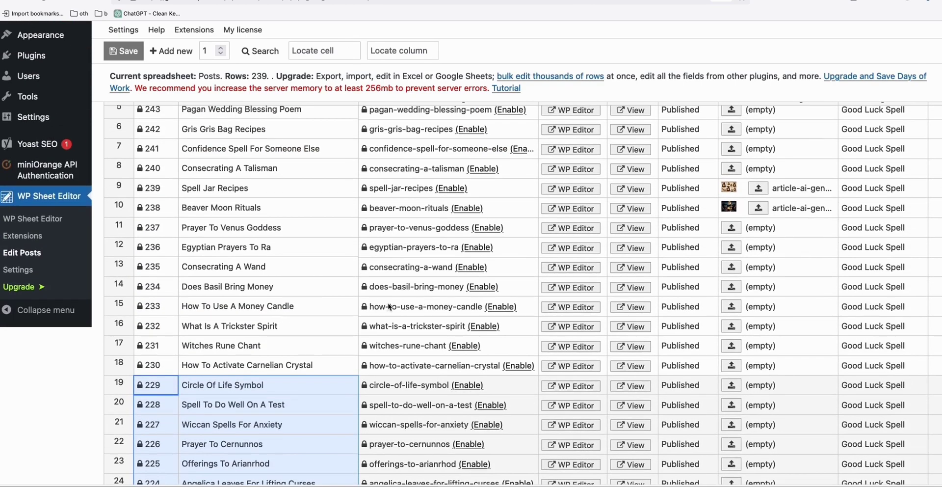
scroll(389, 307, up, 3)
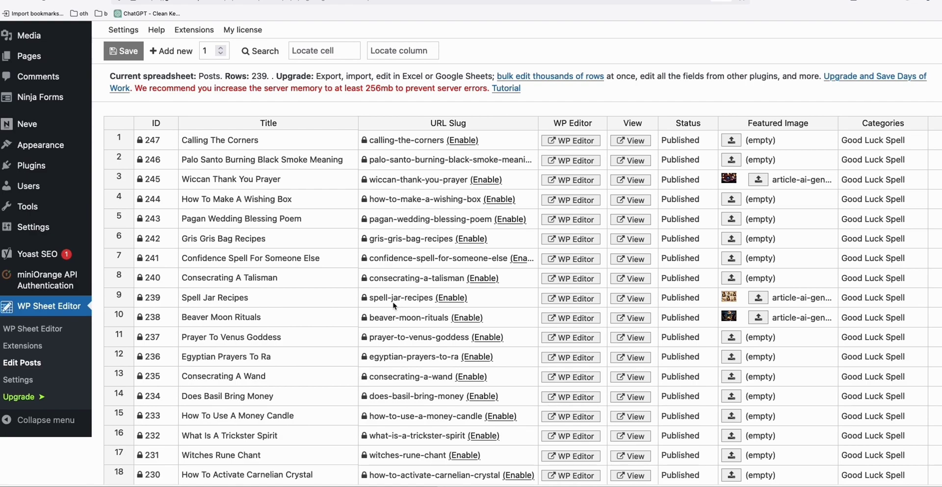
scroll(787, 237, down, 1)
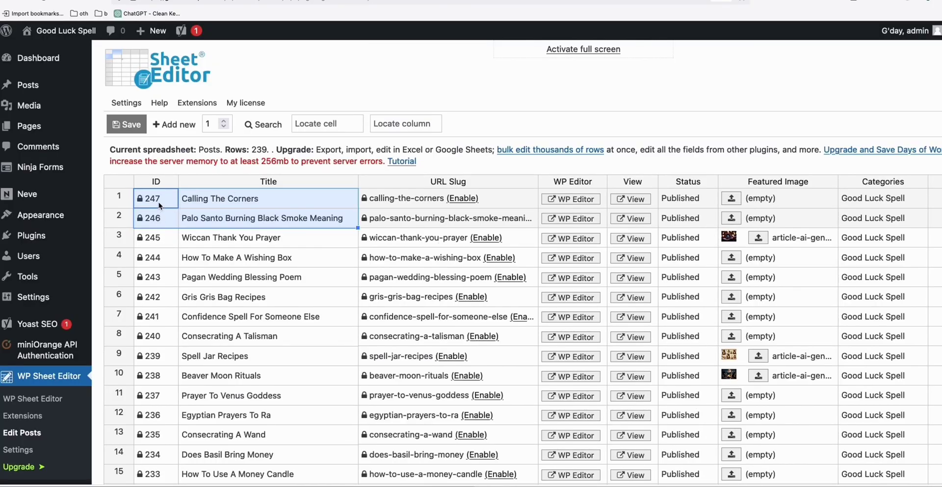
drag(161, 205, 218, 222)
Paste posts 247 and 246 with their titles into the bulk featured image post list.
key(ctrl+Tab)
scroll(315, 349, down, 1)
click(315, 348)
text(247	Calling The Corners 246	Palo Santo Burning Black Smoke Meaning)
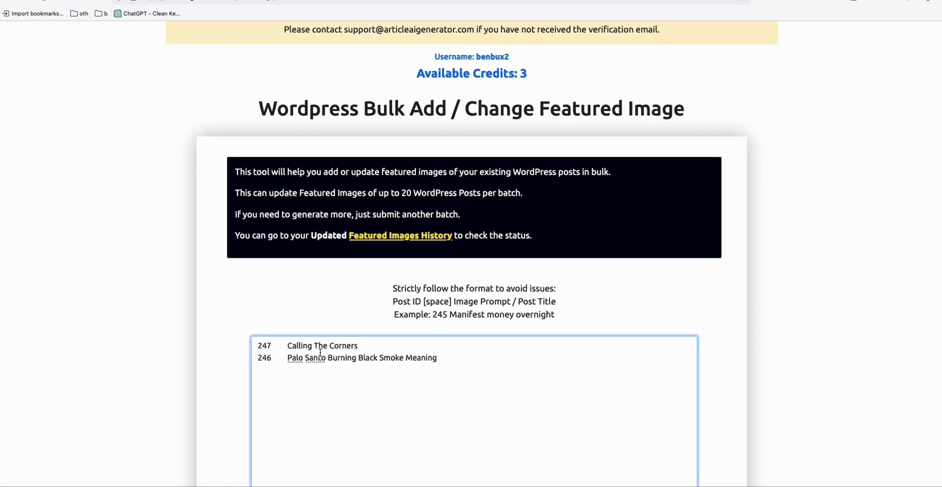
Set the image style to Photographic.
scroll(320, 352, down, 1)
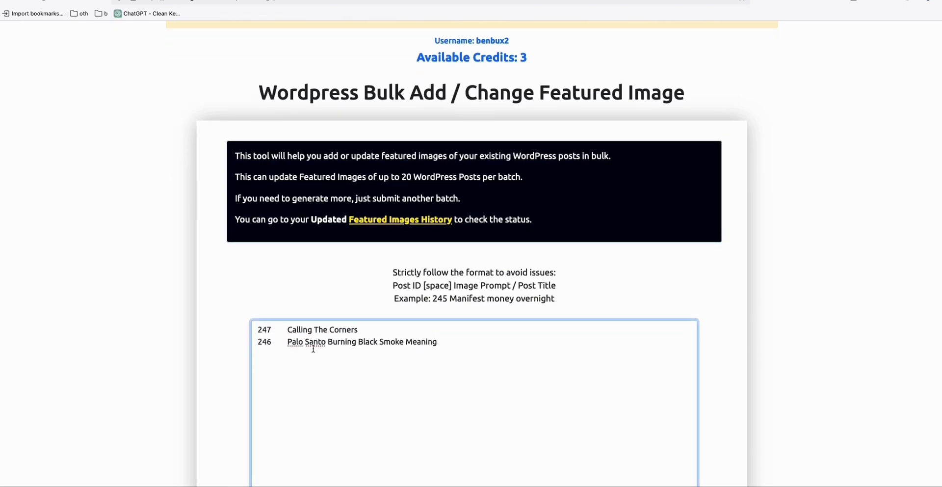
scroll(303, 346, down, 5)
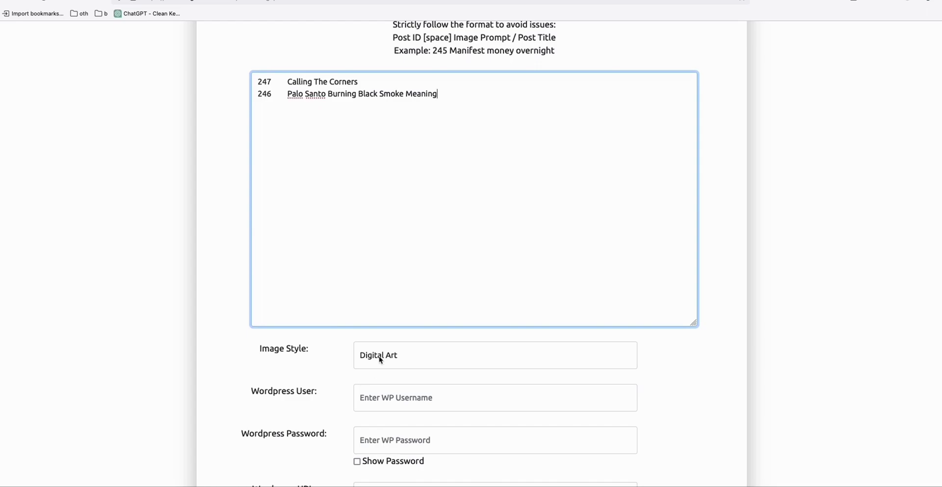
click(381, 359)
click(387, 362)
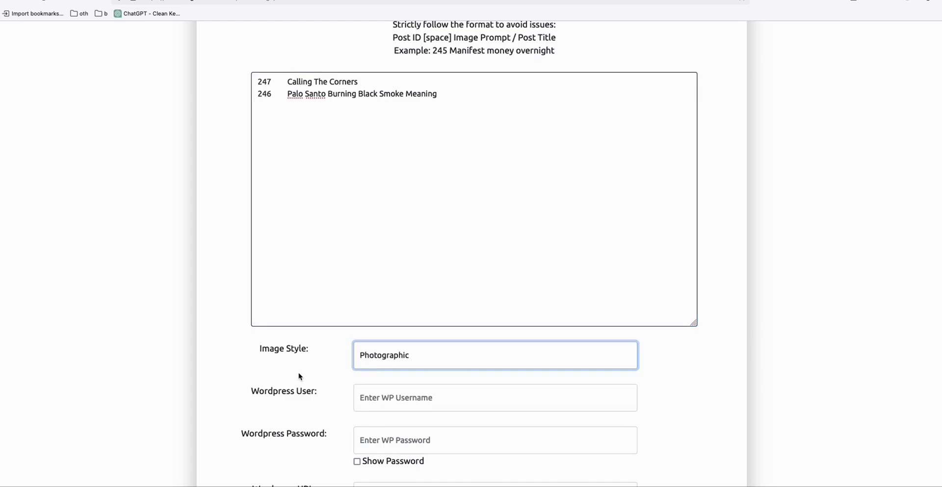
Enter WordPress username 'ras' and paste the WordPress password.
scroll(298, 375, down, 2)
click(584, 307)
text(ras)
click(384, 350)
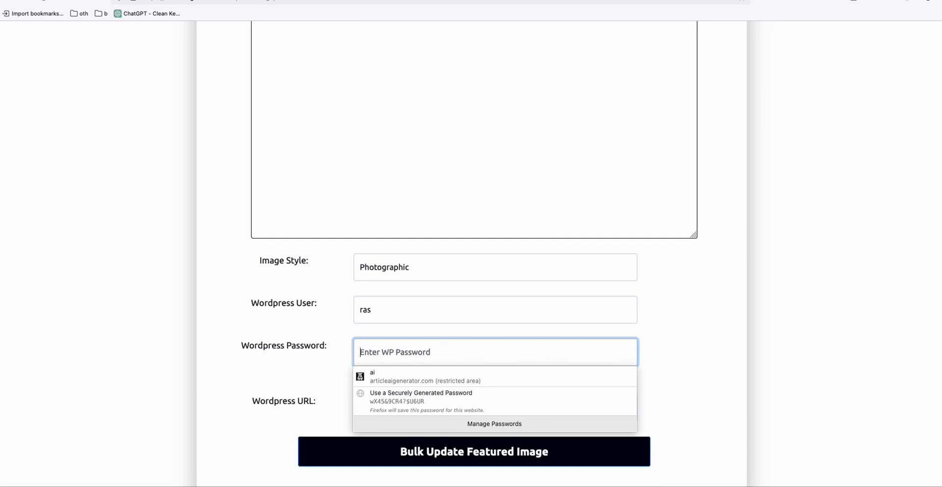
key(Escape)
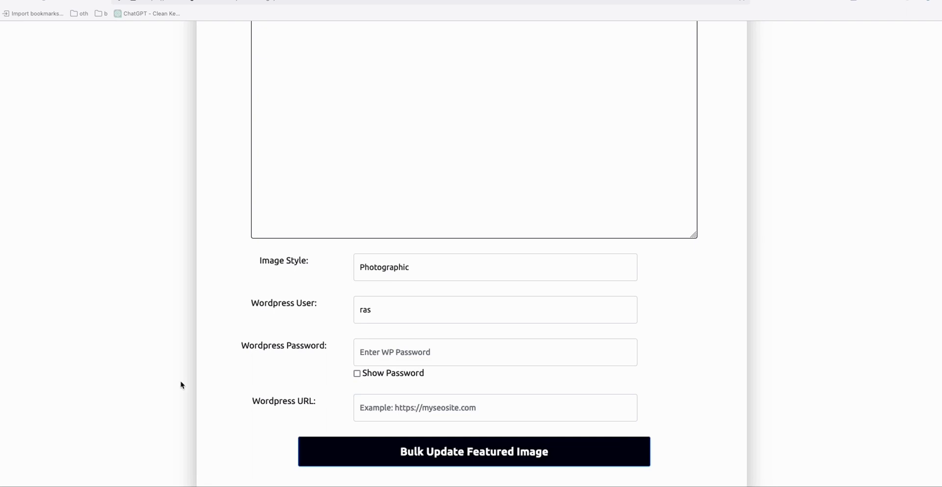
click(401, 344)
key(ctrl+v)
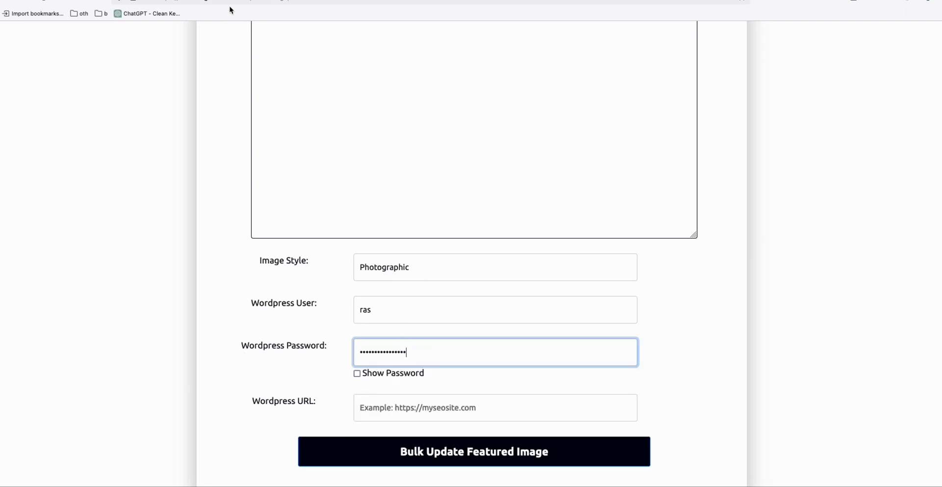
Fill the WordPress URL with the goodluckspell.com address, trimming the trailing wp-admin/.
click(232, 1)
right_click(79, 31)
click(128, 111)
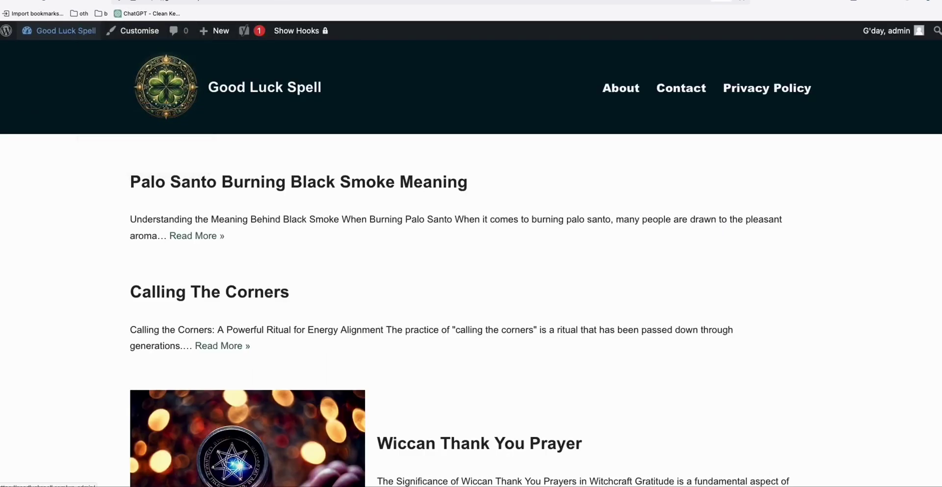
key(ctrl+shift+Tab)
click(406, 418)
text(https://goodluckspell.com/wp-admin/)
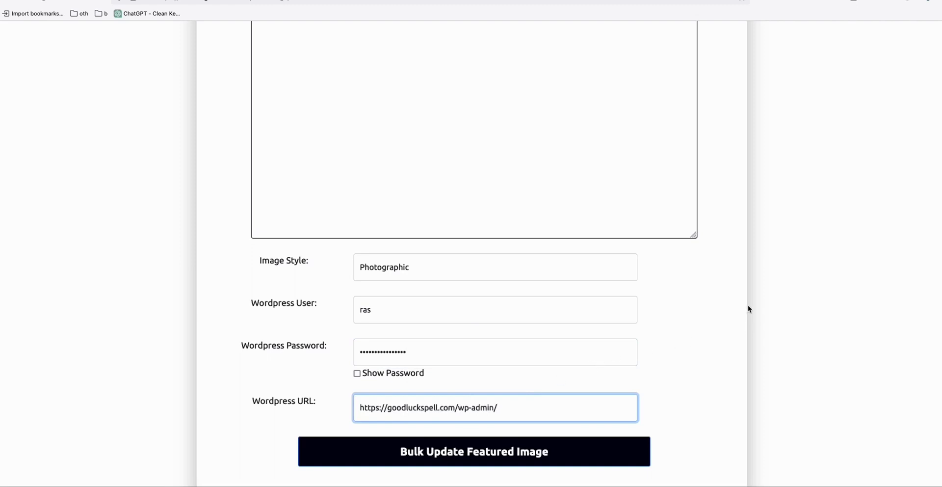
drag(459, 408, 558, 402)
key(BackSpace)
click(719, 290)
Submit the bulk featured-image batch and reload until posts 246 and 247 show Completed.
scroll(716, 275, down, 3)
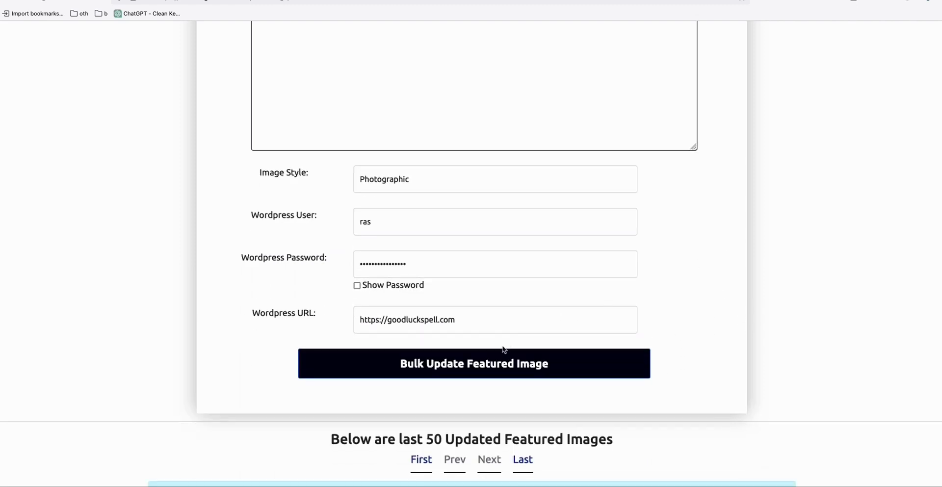
click(502, 372)
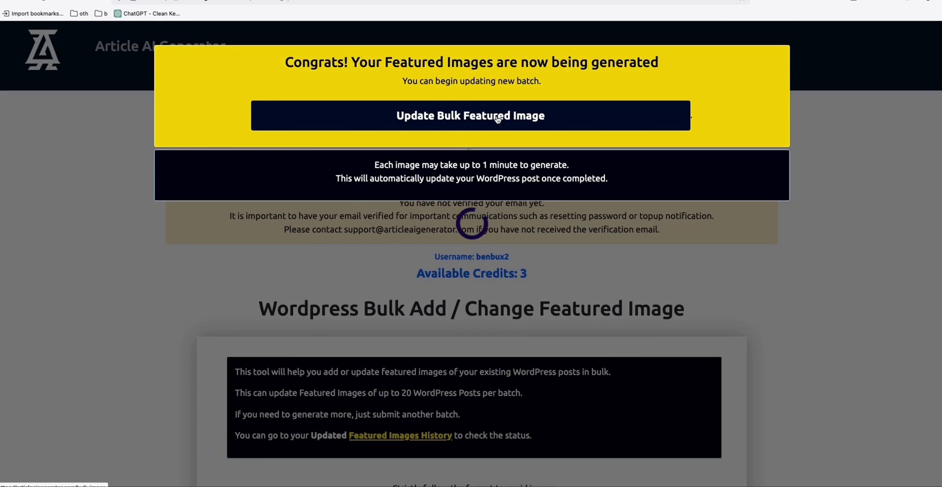
click(497, 119)
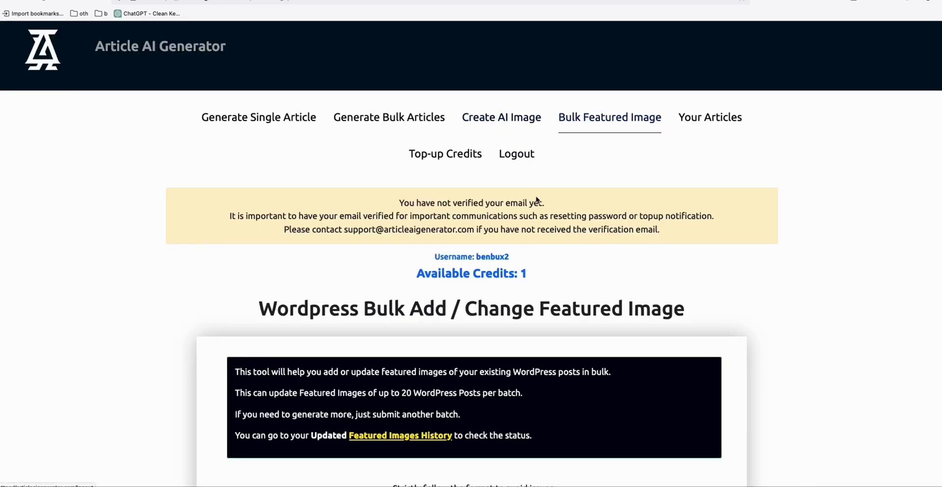
scroll(515, 143, down, 4)
scroll(533, 216, down, 6)
scroll(532, 216, down, 3)
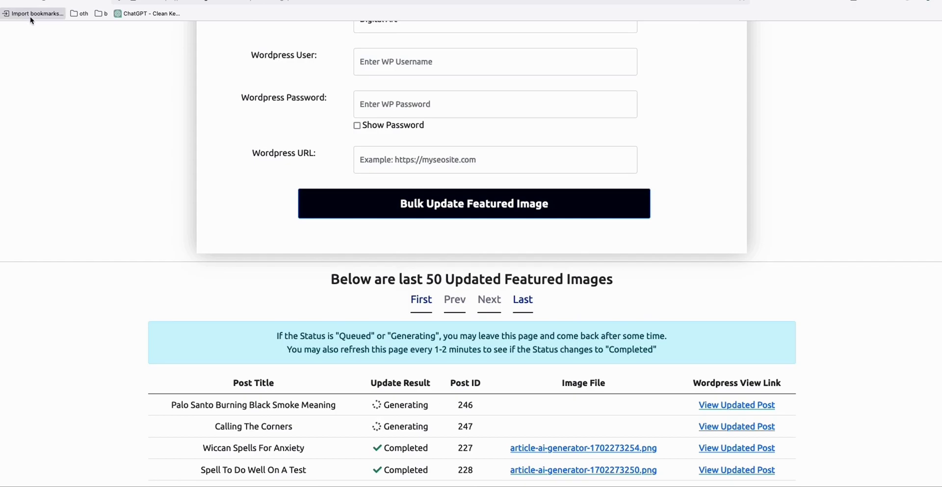
click(47, 1)
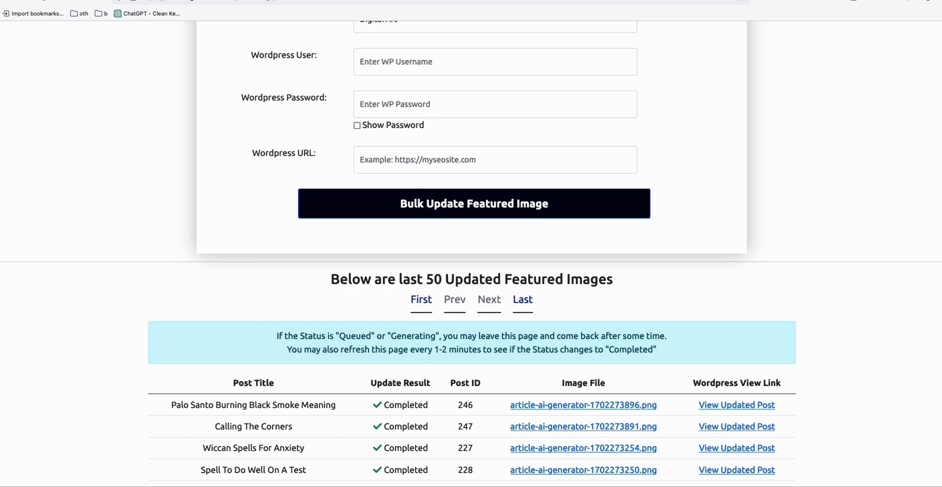
click(255, 10)
Check that Calling The Corners and the Palo Santo post now have featured images.
mouse_move(66, 30)
click(66, 49)
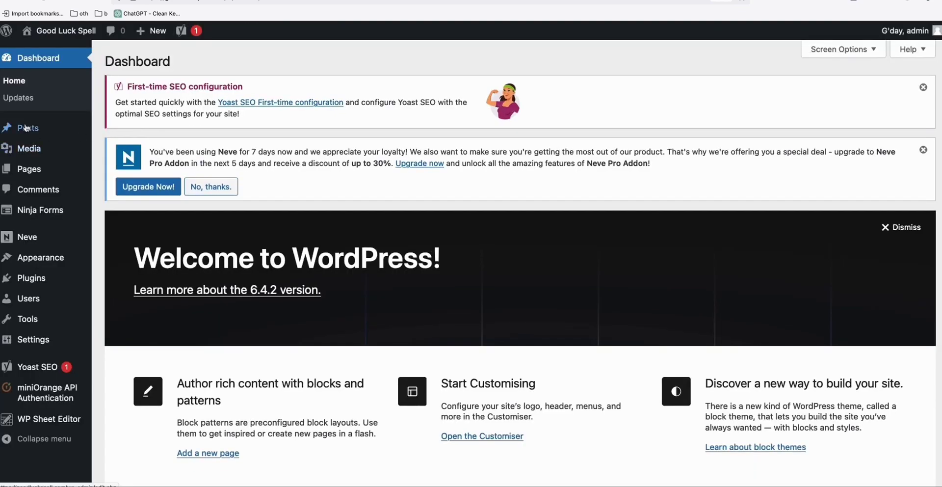
click(125, 197)
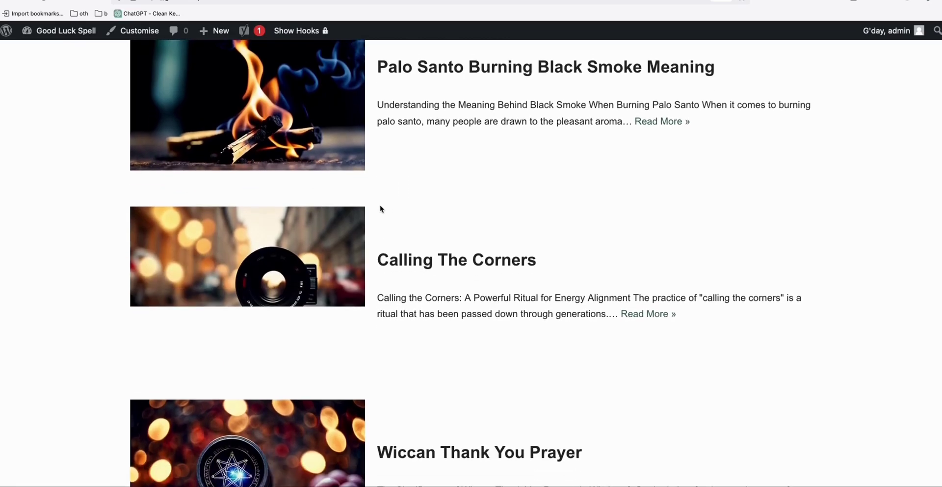
scroll(390, 211, down, 2)
scroll(375, 218, up, 5)
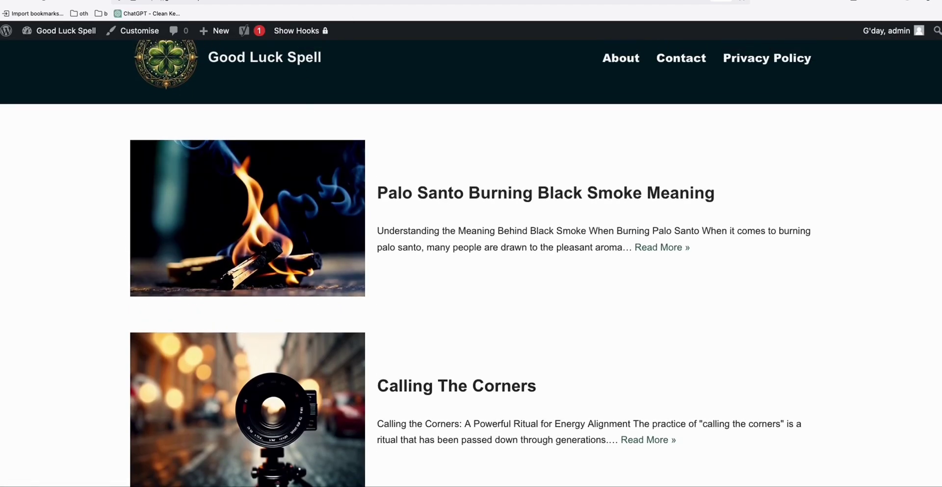
scroll(294, 245, down, 2)
scroll(294, 245, down, 2)
scroll(295, 250, down, 3)
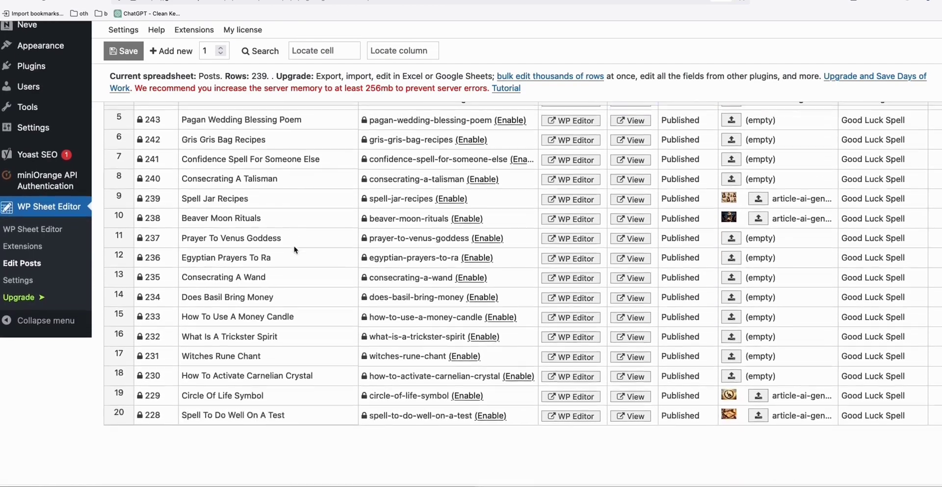
scroll(295, 250, down, 3)
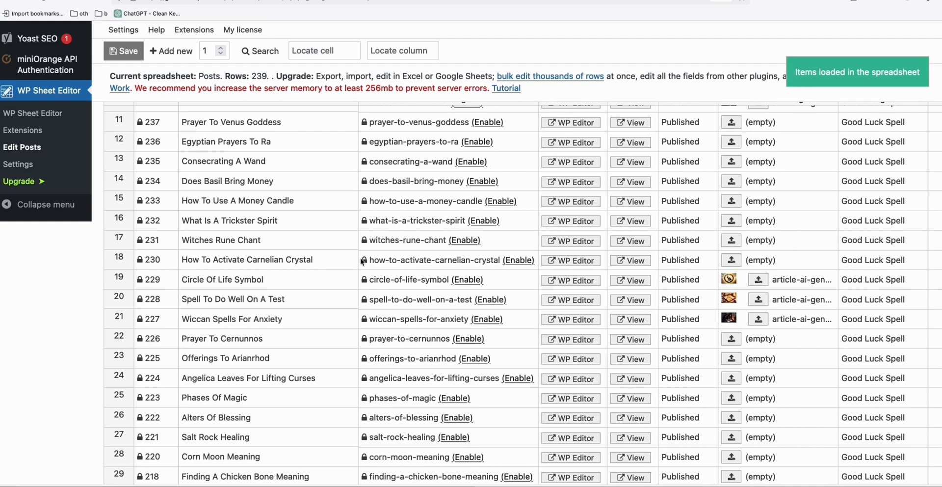
Review the featured image generator page again, now showing 1 credit remaining.
click(164, 2)
scroll(364, 200, up, 7)
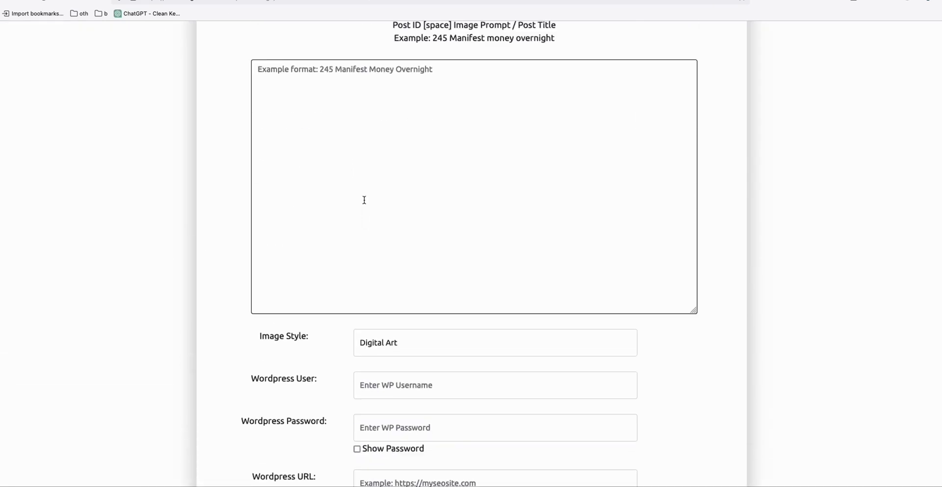
scroll(360, 210, up, 6)
scroll(314, 146, up, 4)
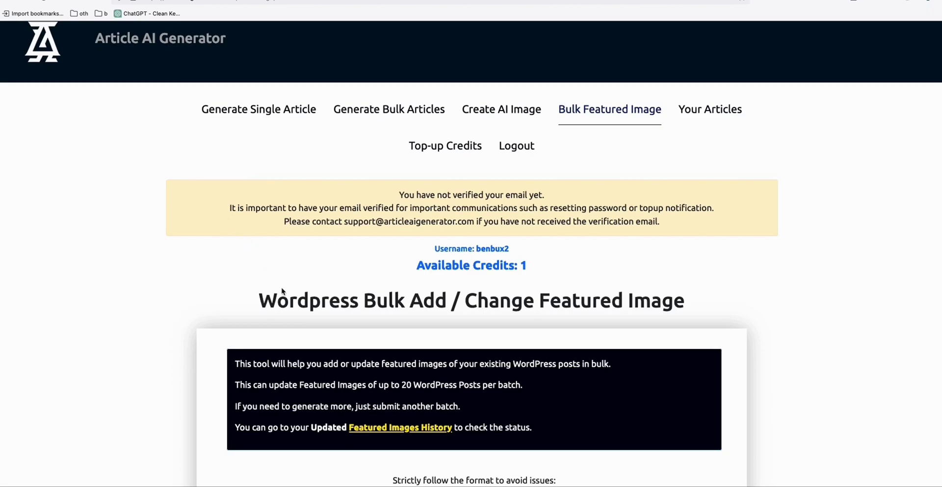
scroll(295, 297, down, 2)
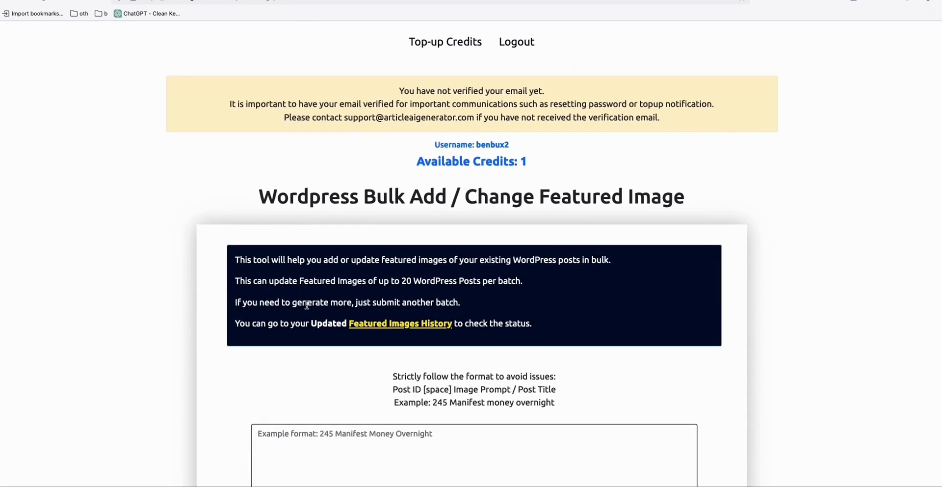